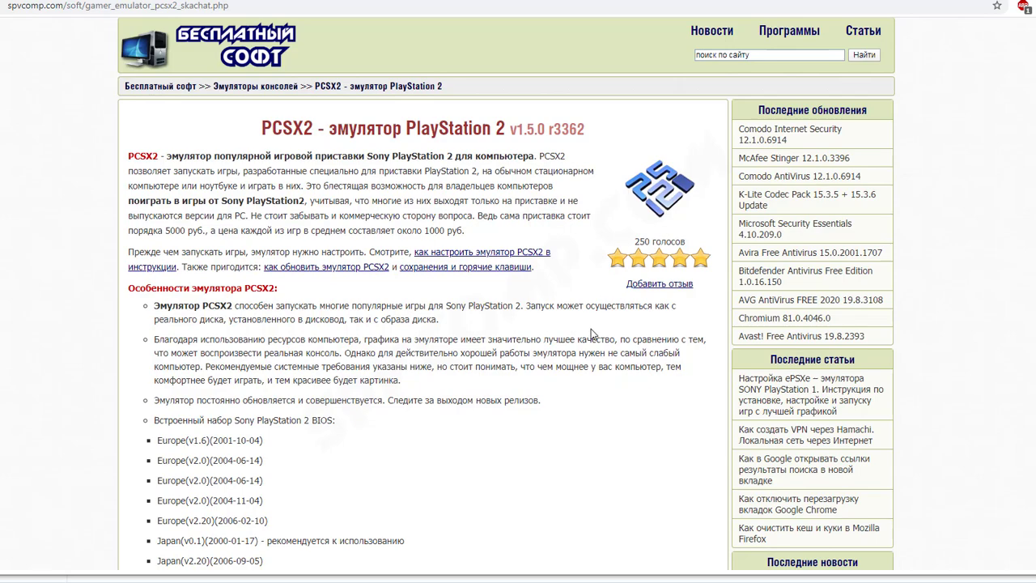
Download the PCSX2 v1.5.0 r3362 archive and extract its pcsx2-v1.5.0-r3362 folder to the root of drive C.
scroll(566, 332, "down", 5)
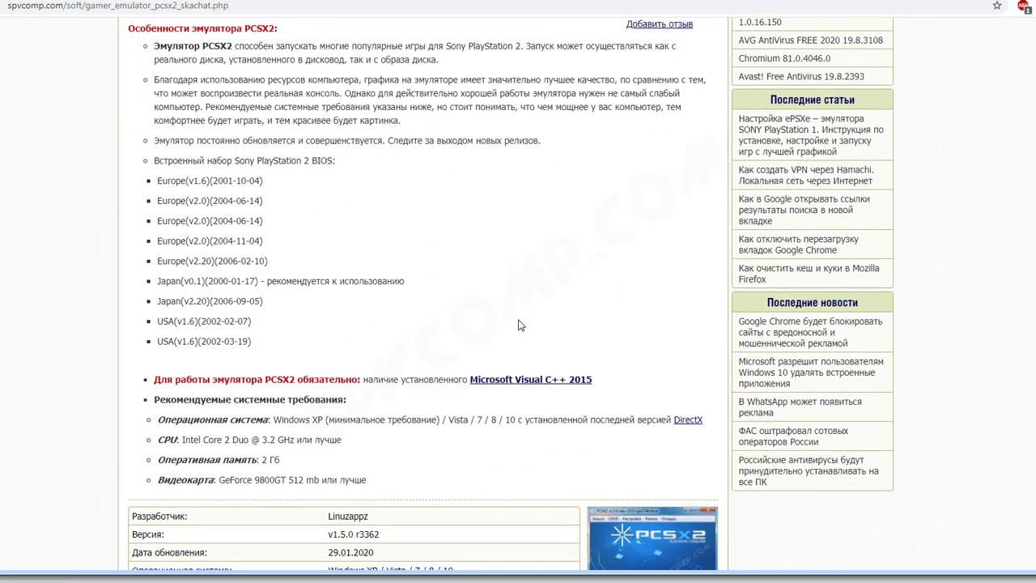
left_click(415, 547)
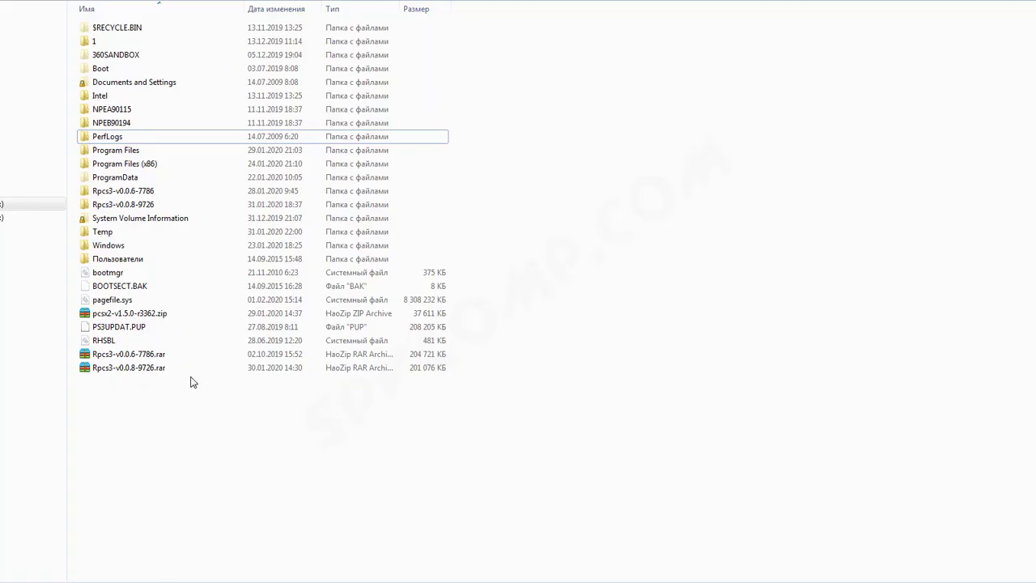
double_click(162, 314)
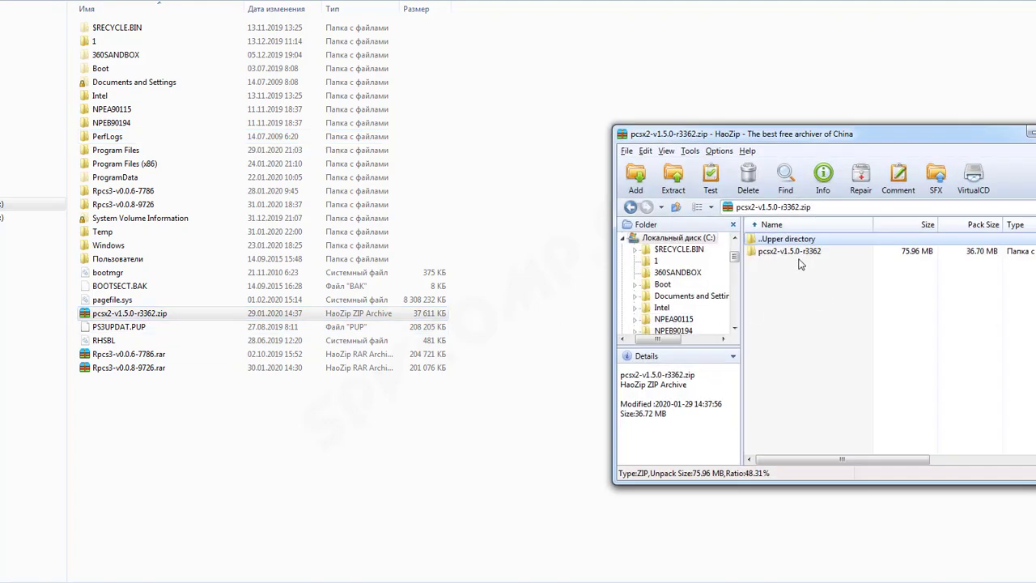
left_click_drag(789, 252, 451, 485)
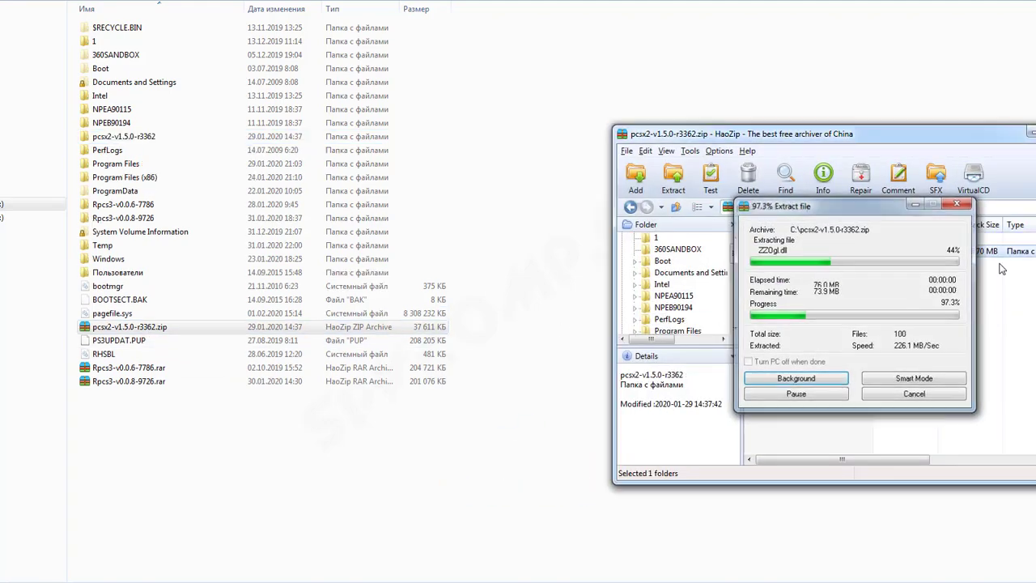
left_click(1032, 133)
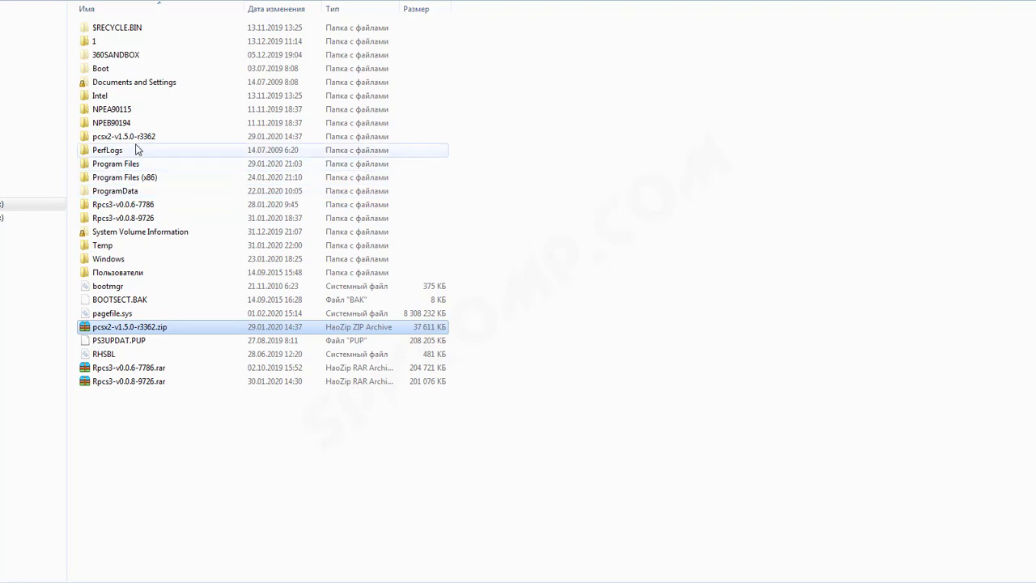
Launch pcsx2.exe from the extracted folder, apply Russian as the setup wizard's language and continue to the plugin selection.
double_click(136, 137)
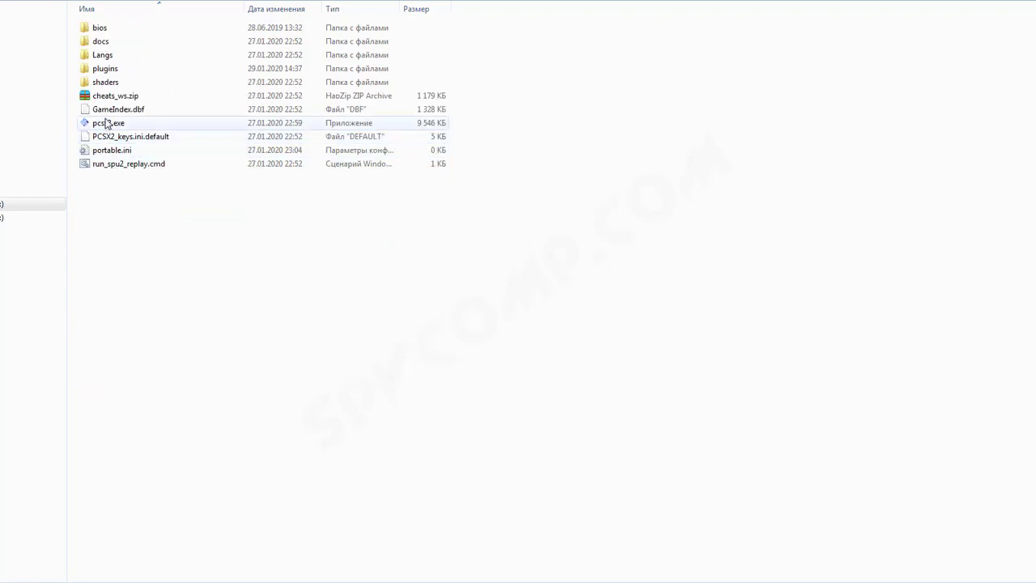
double_click(106, 122)
left_click(513, 174)
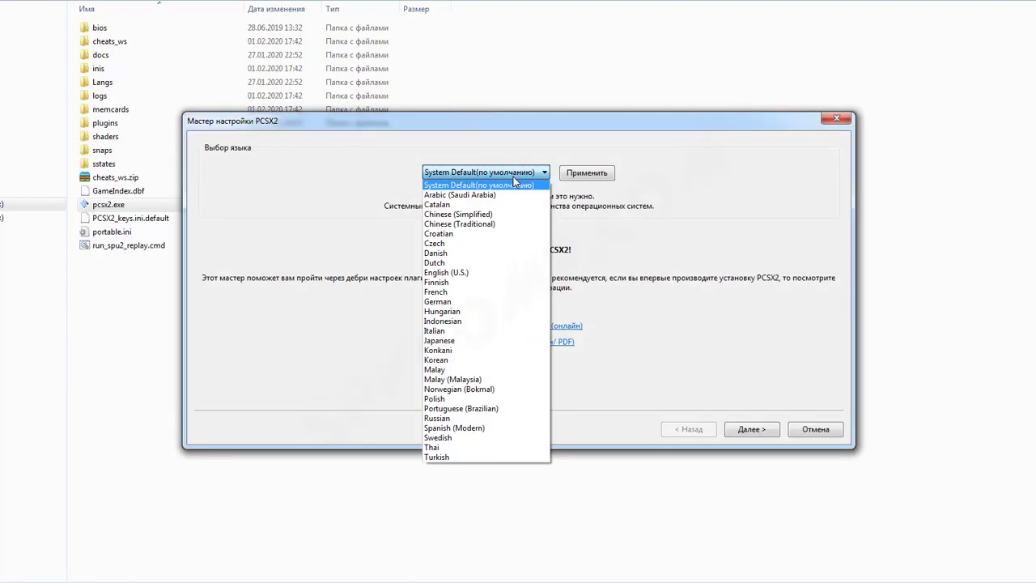
left_click(437, 418)
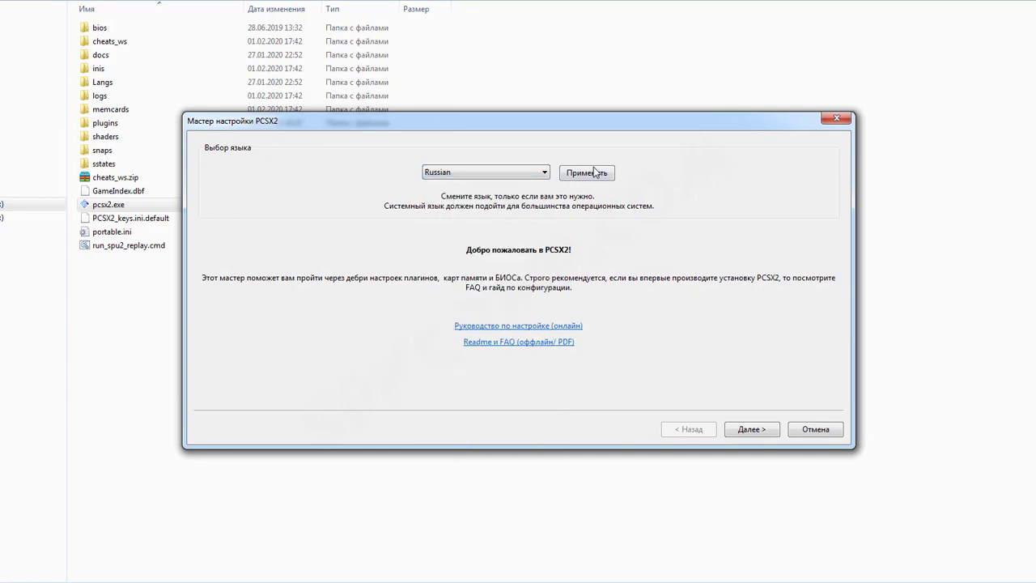
left_click(595, 173)
left_click(746, 431)
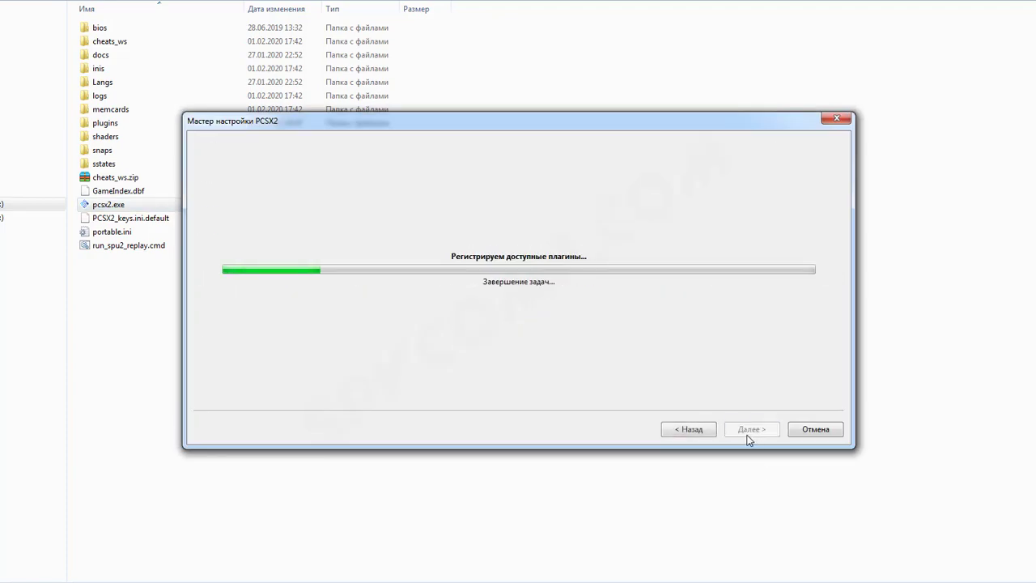
left_click(809, 151)
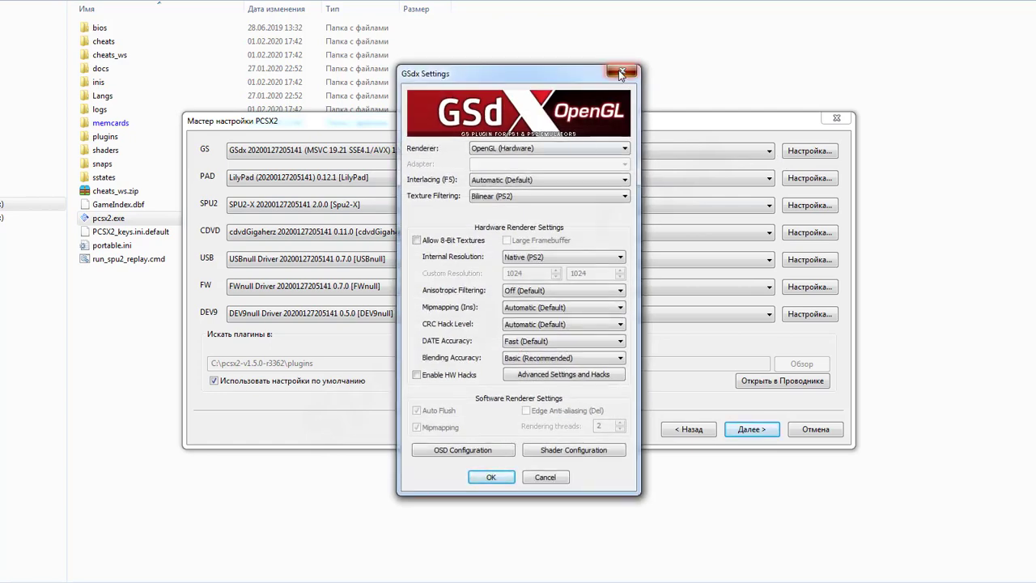
left_click(618, 73)
left_click(486, 151)
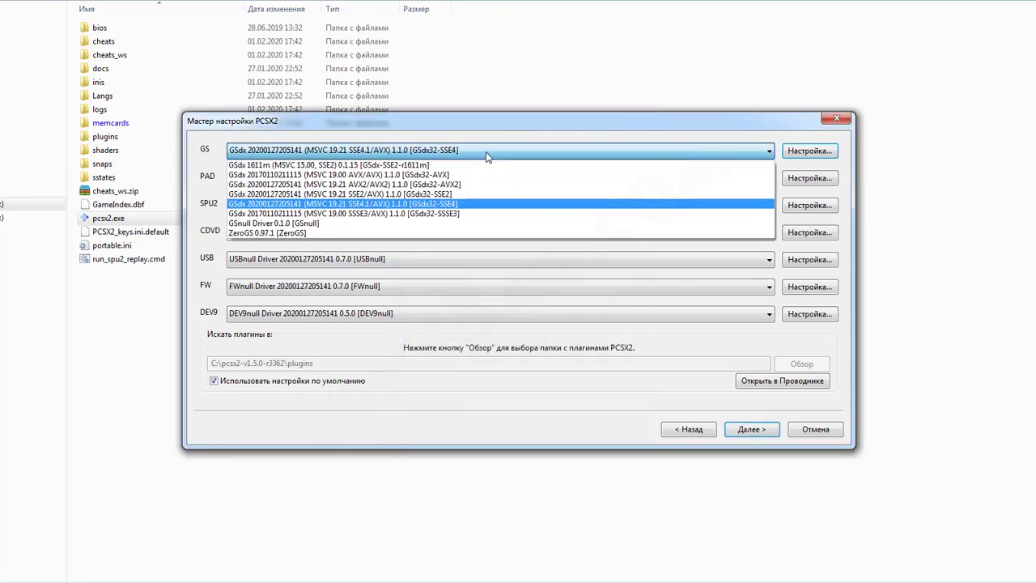
left_click(378, 207)
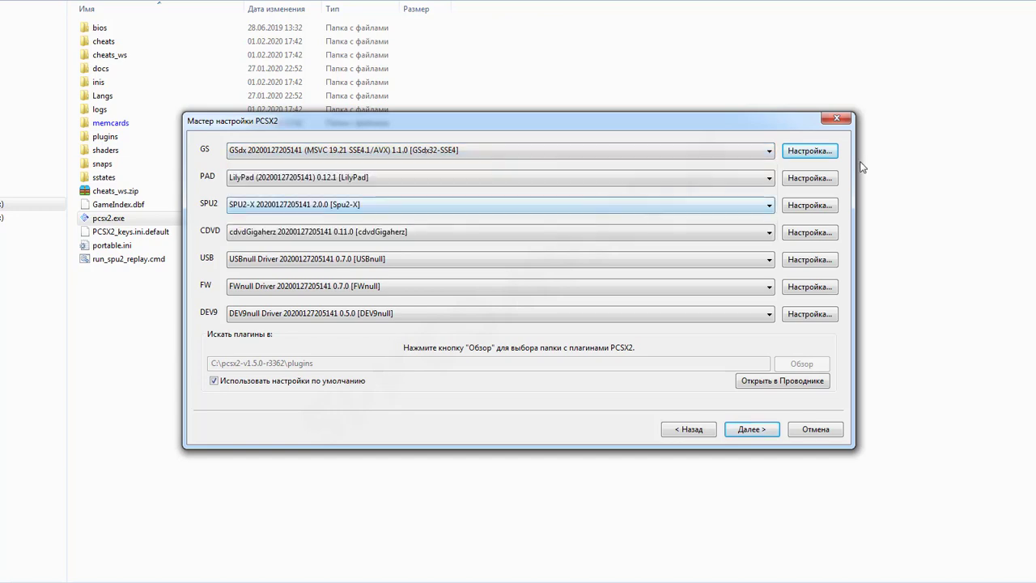
In the GS plugin settings, set interlacing to Blend bff (slight blur, 1/2 fps) and texture filtering to Bilinear (Forced).
left_click(809, 151)
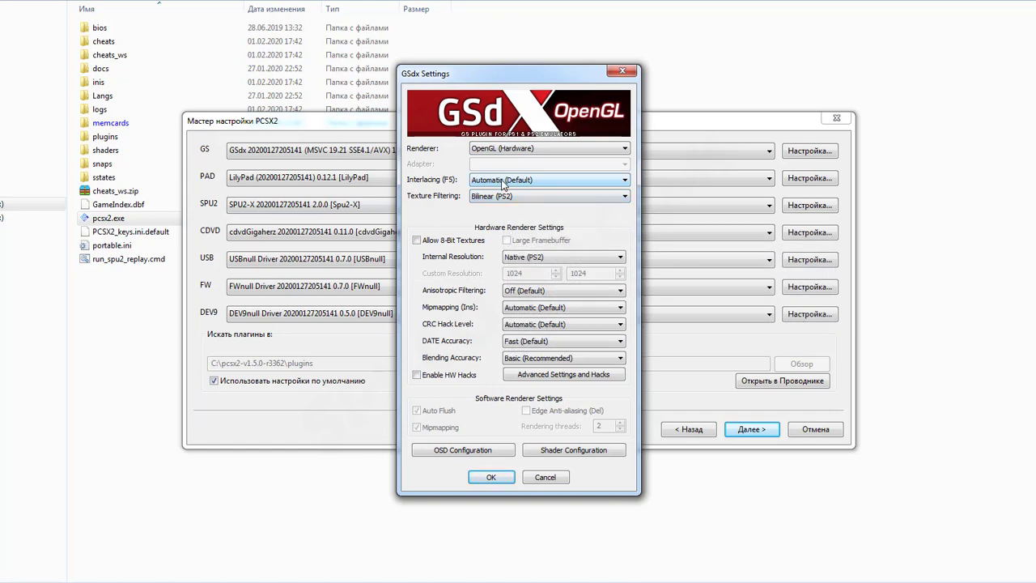
left_click(502, 179)
left_click(509, 249)
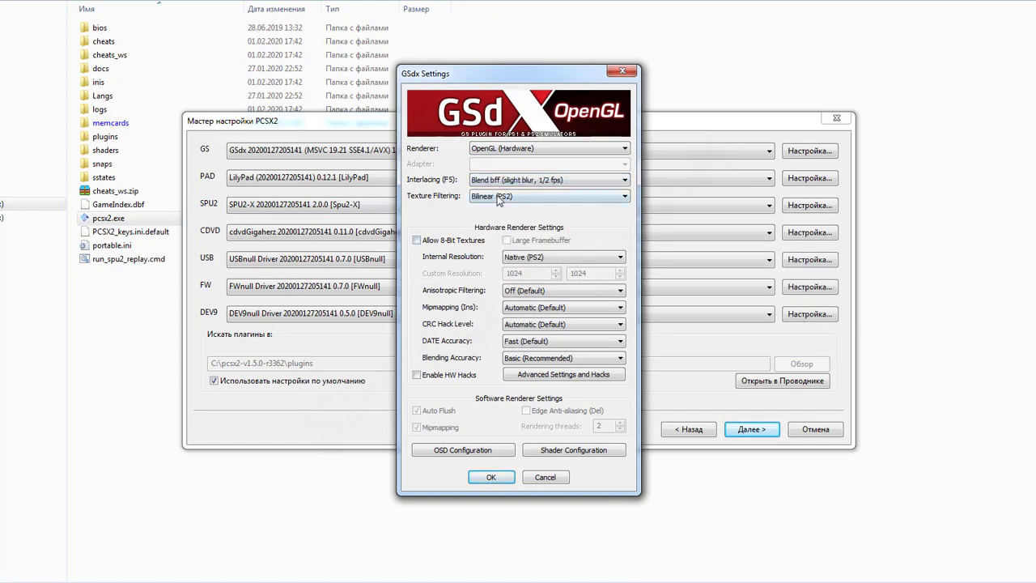
left_click(497, 198)
left_click(507, 218)
Set the internal resolution to 4x Native (~1440p 2K) and mipmapping to Off.
left_click(546, 259)
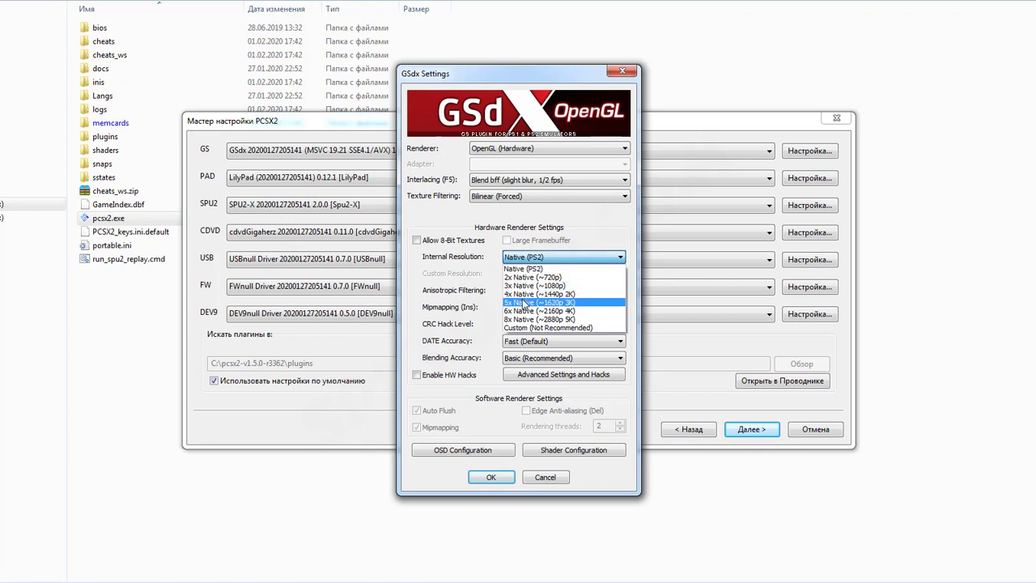
left_click(534, 294)
left_click(529, 291)
left_click(528, 301)
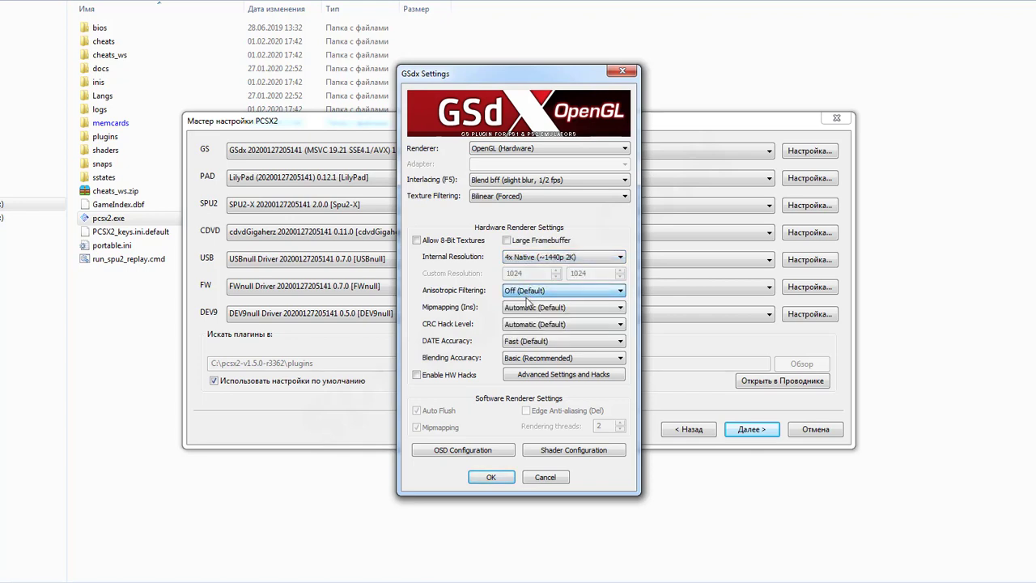
left_click(530, 310)
left_click(526, 329)
Set the CRC hack level to Partial (OpenGL) and DATE accuracy to Off.
left_click(526, 324)
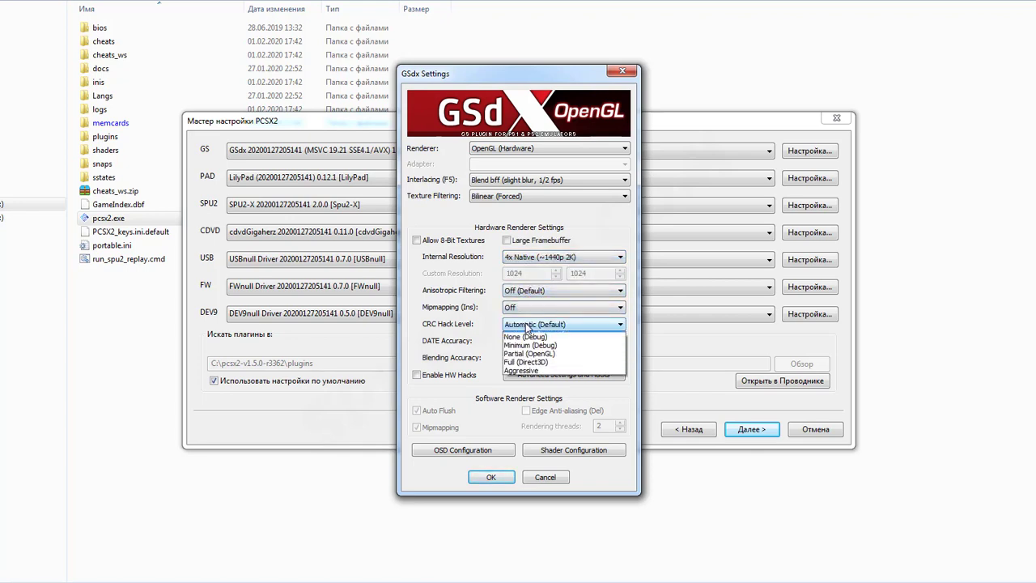
left_click(526, 361)
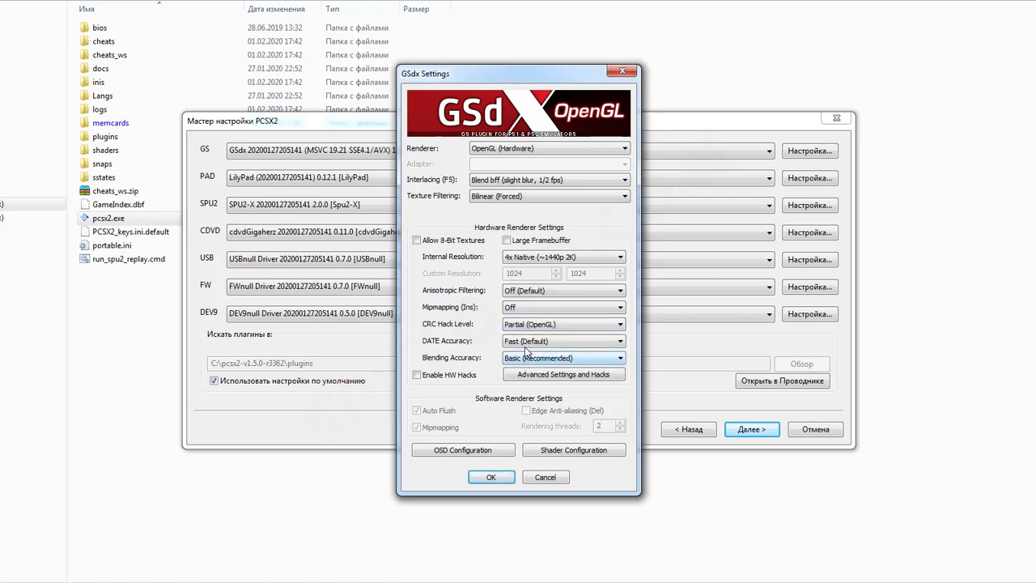
left_click(530, 341)
left_click(532, 358)
Set blending accuracy to High and save the GSdx settings.
left_click(532, 358)
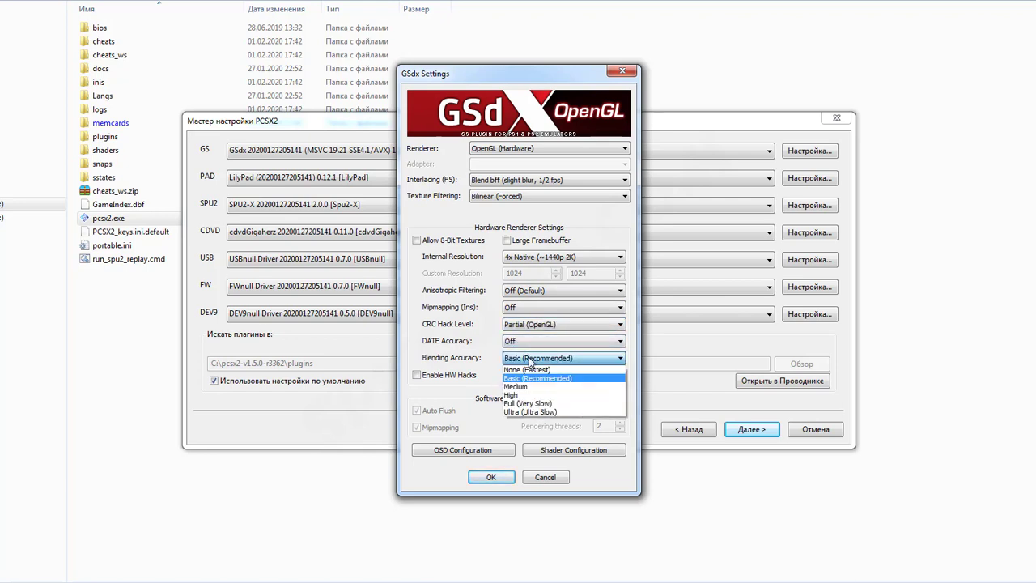
left_click(530, 395)
left_click(532, 377)
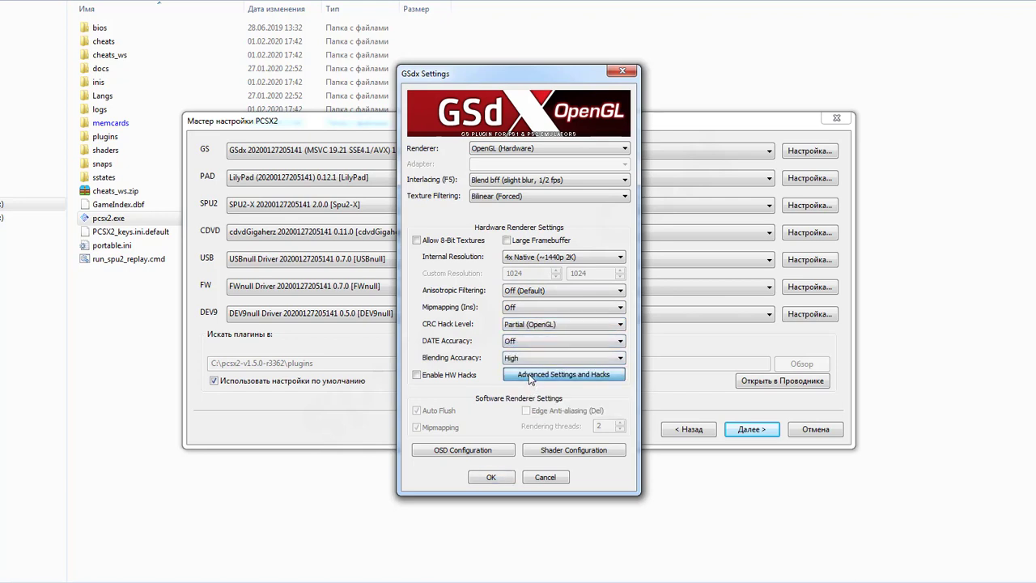
left_click(619, 122)
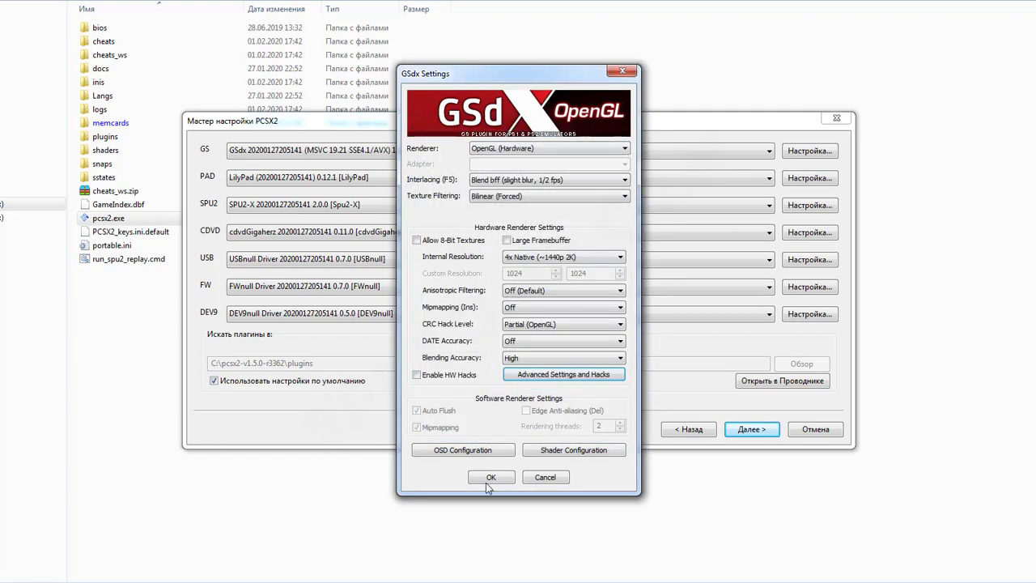
left_click(491, 477)
In the LilyPad settings for Pad 1, bind L1 to E, L2 to Q, R1 to U and R2 to O.
left_click(808, 184)
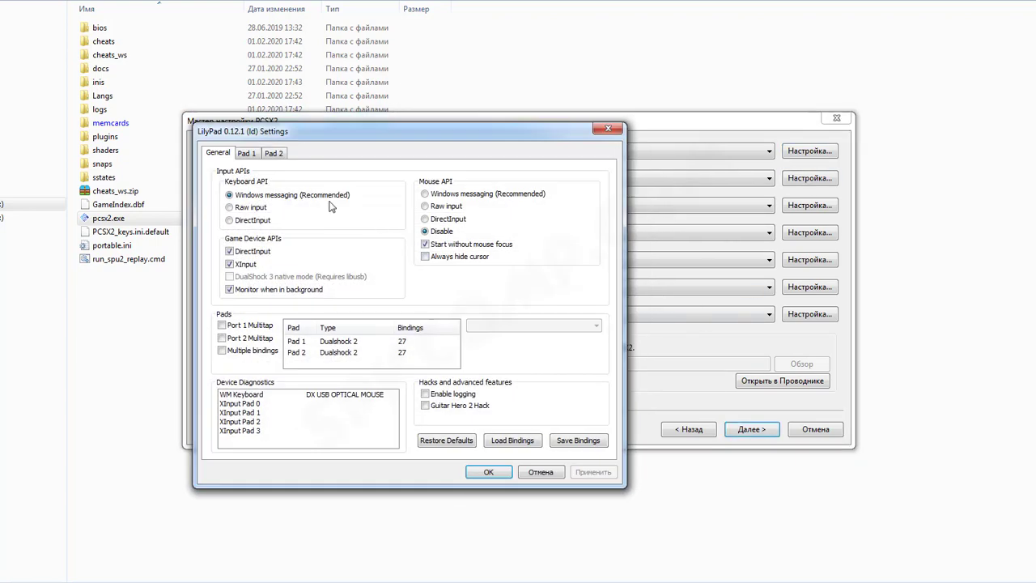
left_click(246, 153)
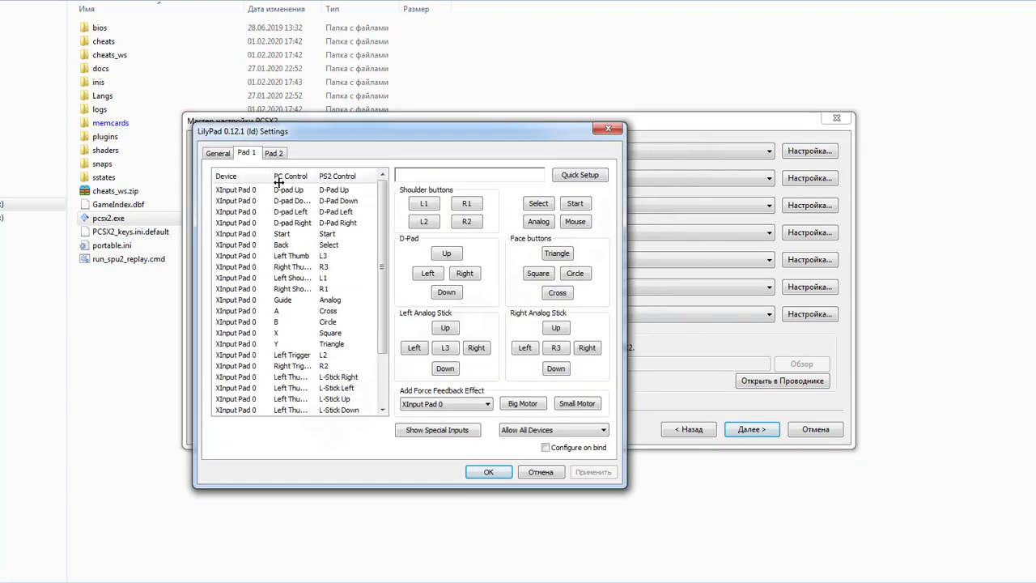
left_click(424, 205)
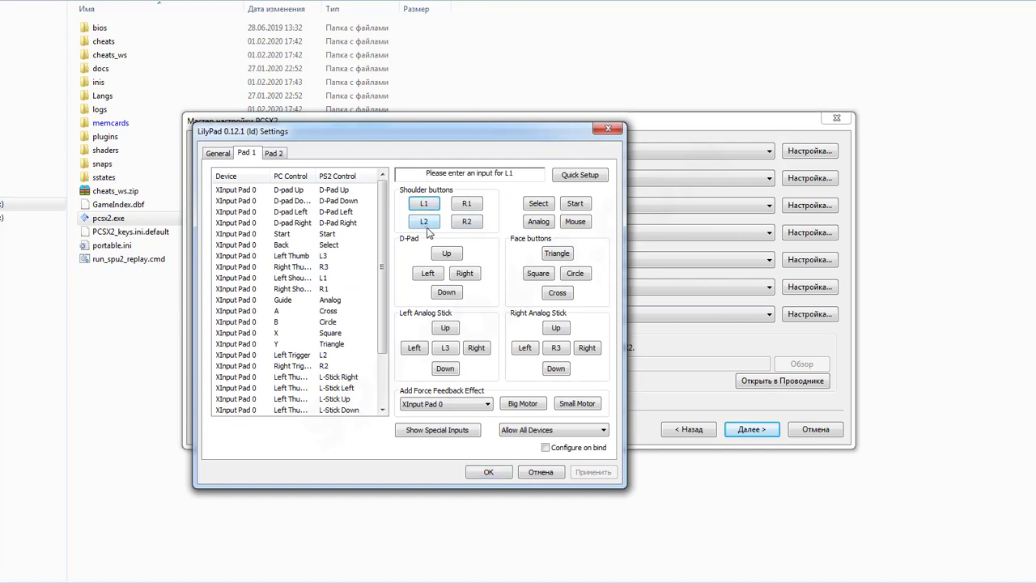
key("e")
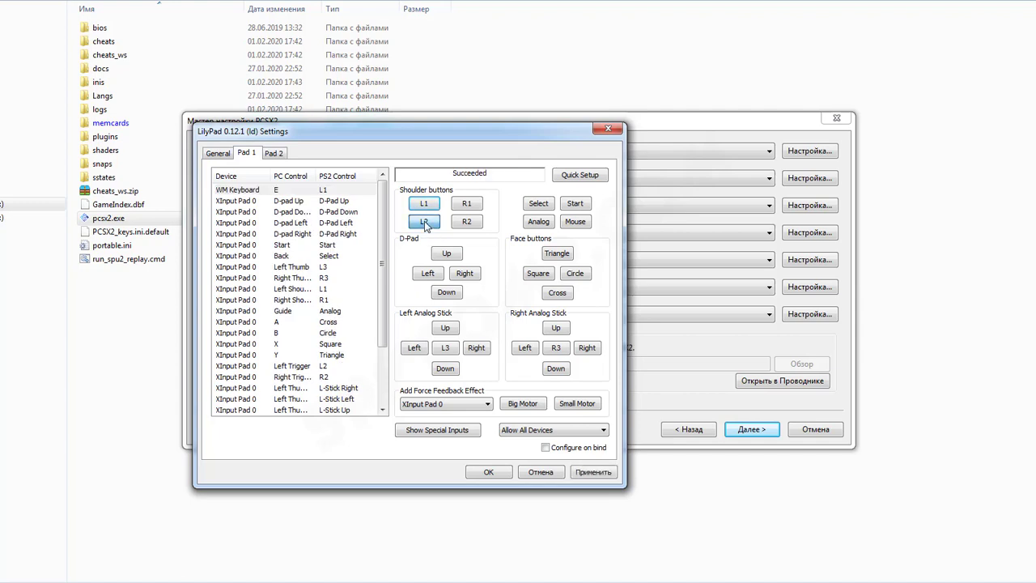
left_click(424, 222)
key("q")
left_click(467, 204)
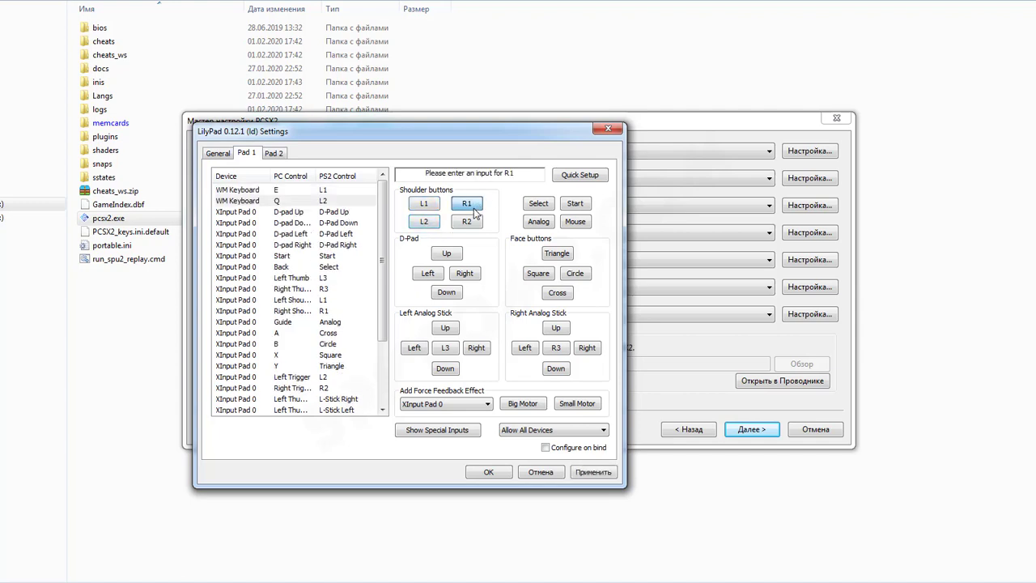
key("u")
left_click(467, 222)
key("o")
Bind Pad 1's Select button to C and Start to V.
left_click(539, 204)
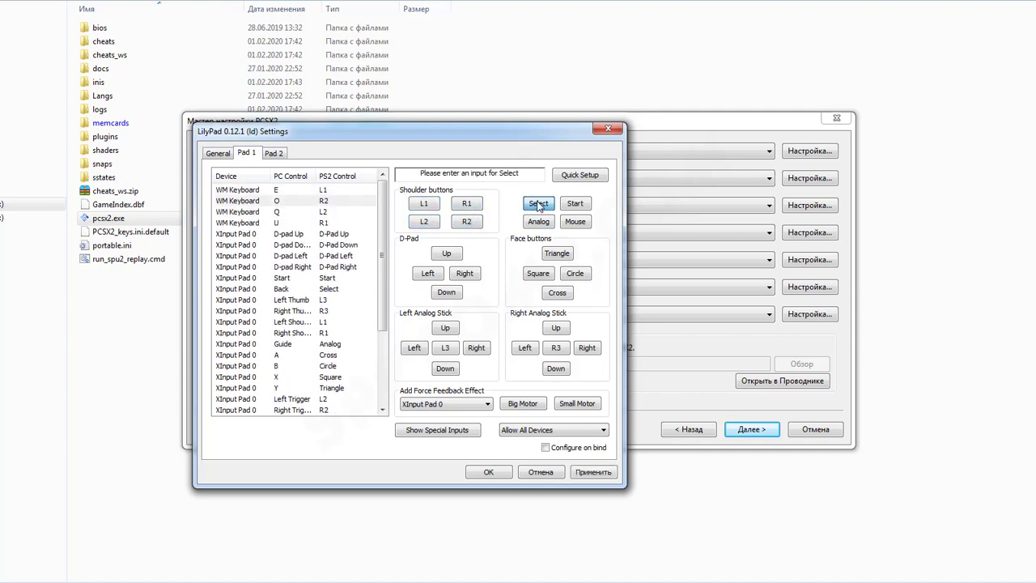
key("c")
left_click(576, 203)
key("v")
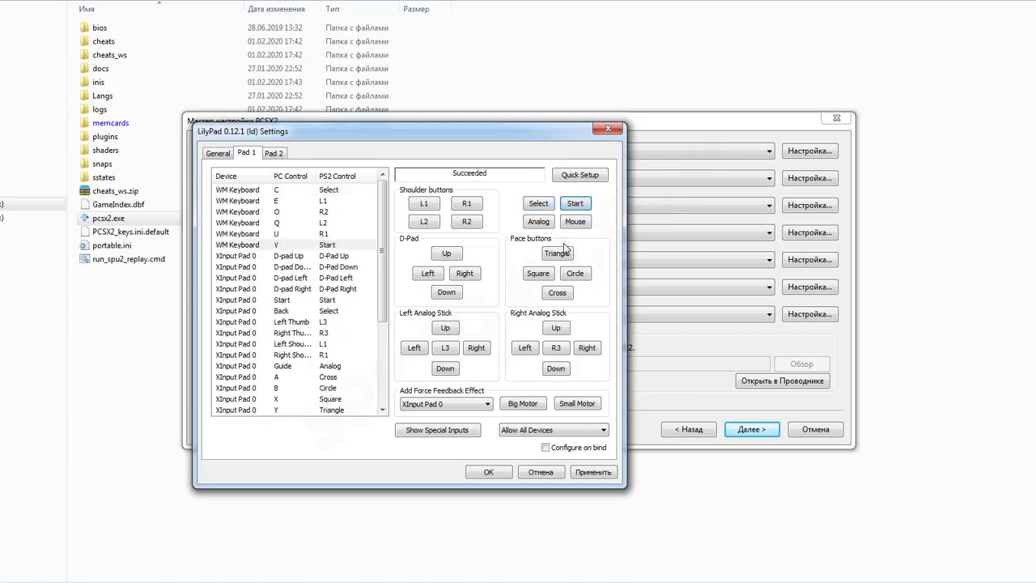
Bind Pad 1's face buttons: Triangle to I, Cross to K, Square to J and Circle to L.
left_click(558, 254)
key("i")
left_click(557, 292)
key("k")
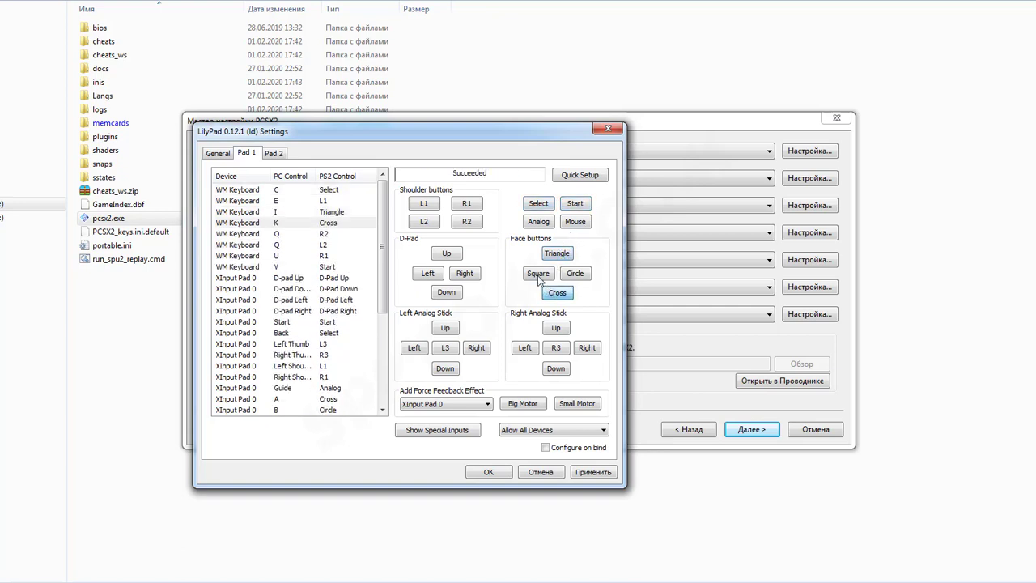
left_click(538, 273)
key("j")
left_click(573, 273)
key("l")
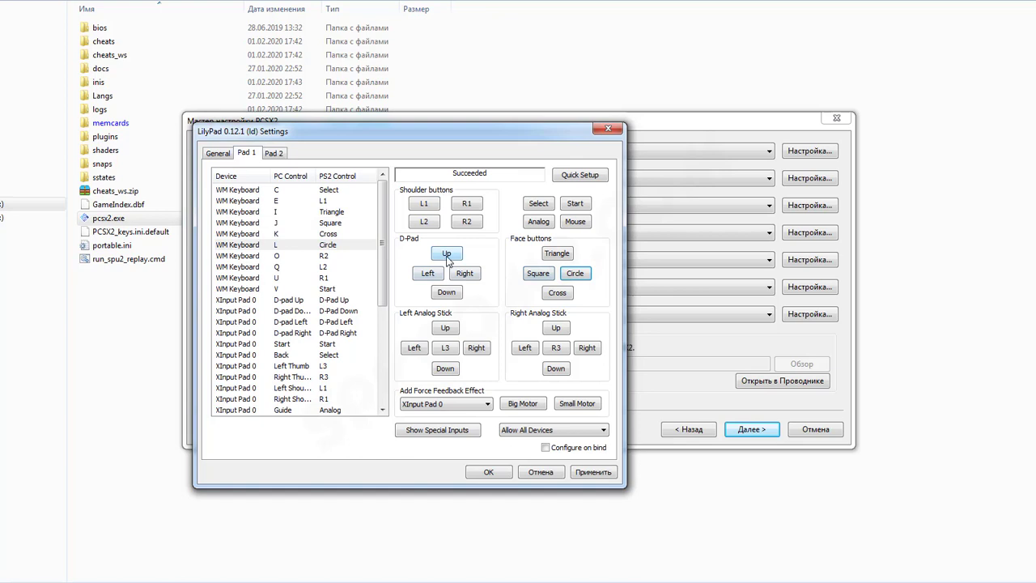
Bind Pad 1's D-Pad directions: Up to T, Down to G, Left to F and Right to H.
left_click(447, 254)
key("t")
left_click(446, 292)
key("g")
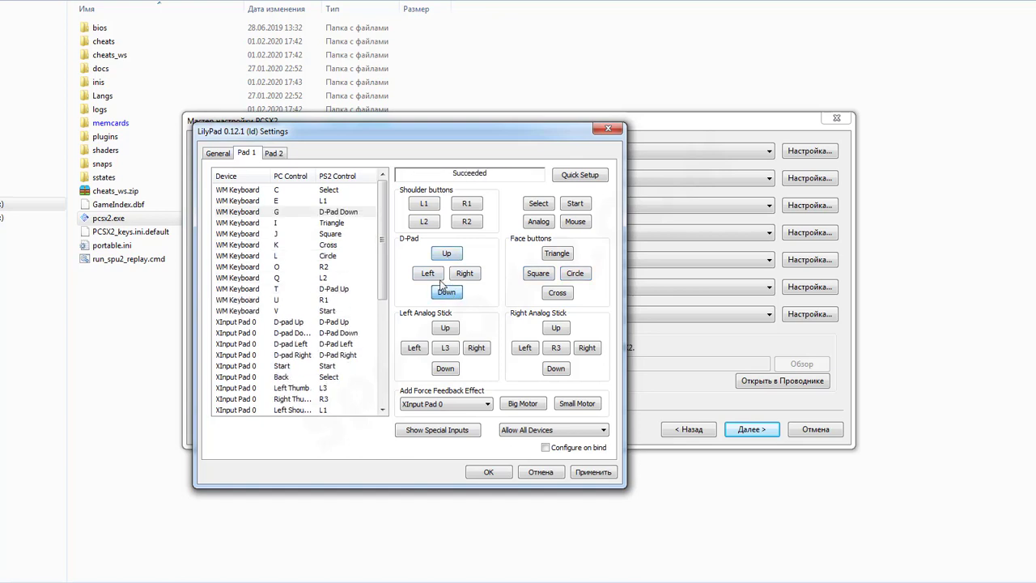
left_click(429, 273)
key("f")
left_click(463, 274)
key("h")
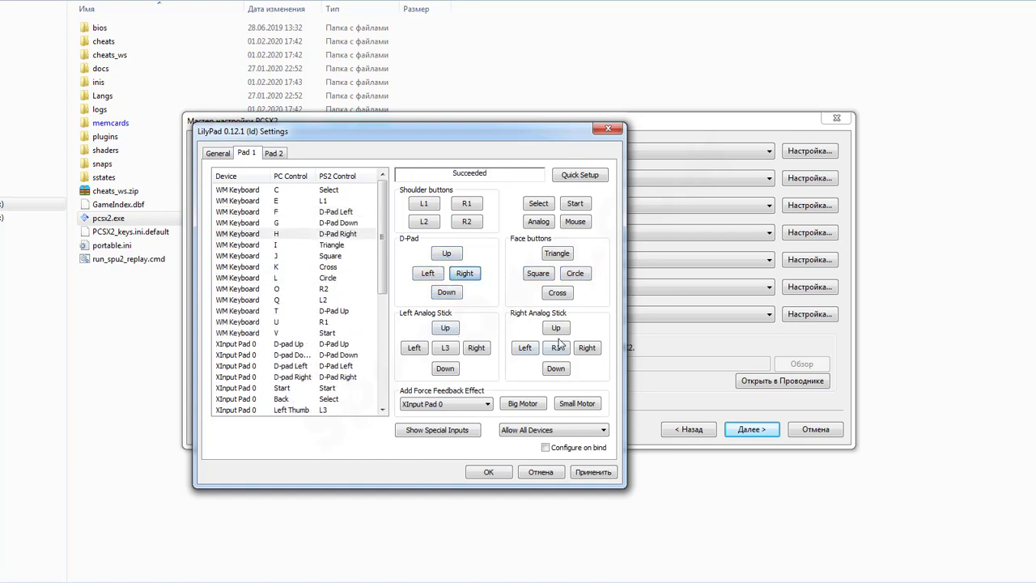
Bind Pad 1's right analog stick directions to the matching arrow keys and R3 to Y.
left_click(557, 328)
key("Up")
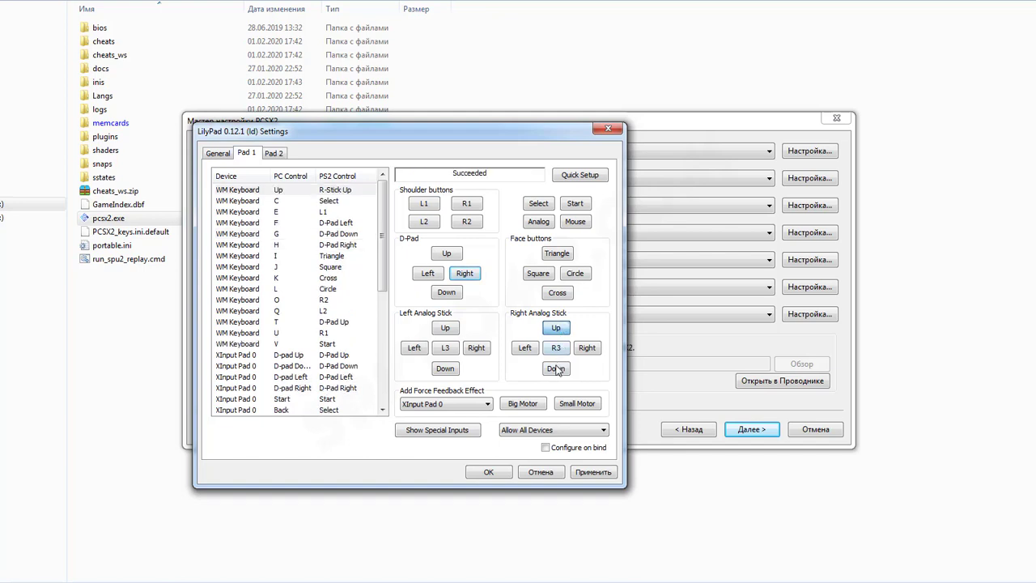
left_click(556, 368)
key("Down")
left_click(525, 348)
key("Left")
left_click(591, 349)
key("Right")
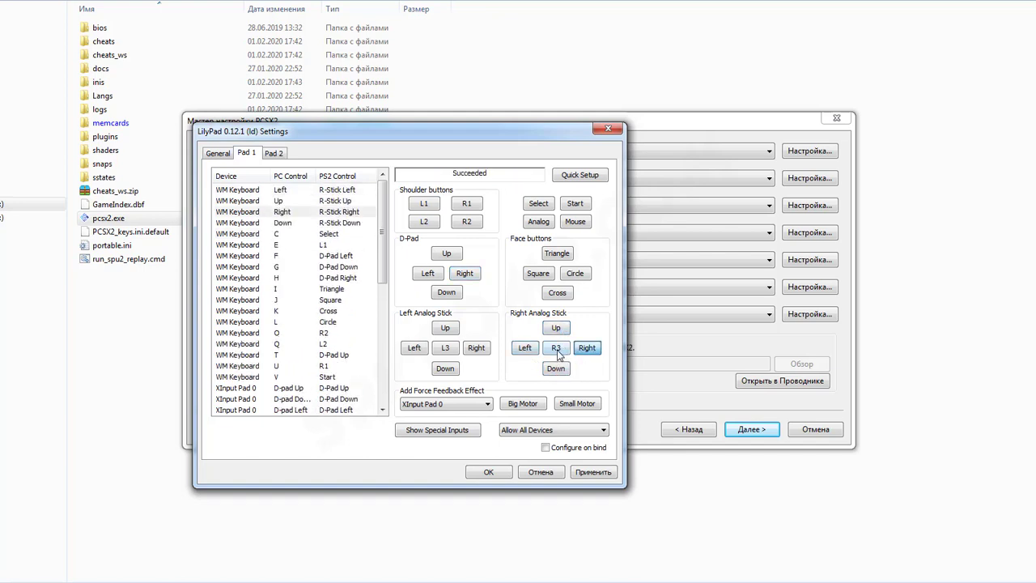
left_click(556, 348)
key("y")
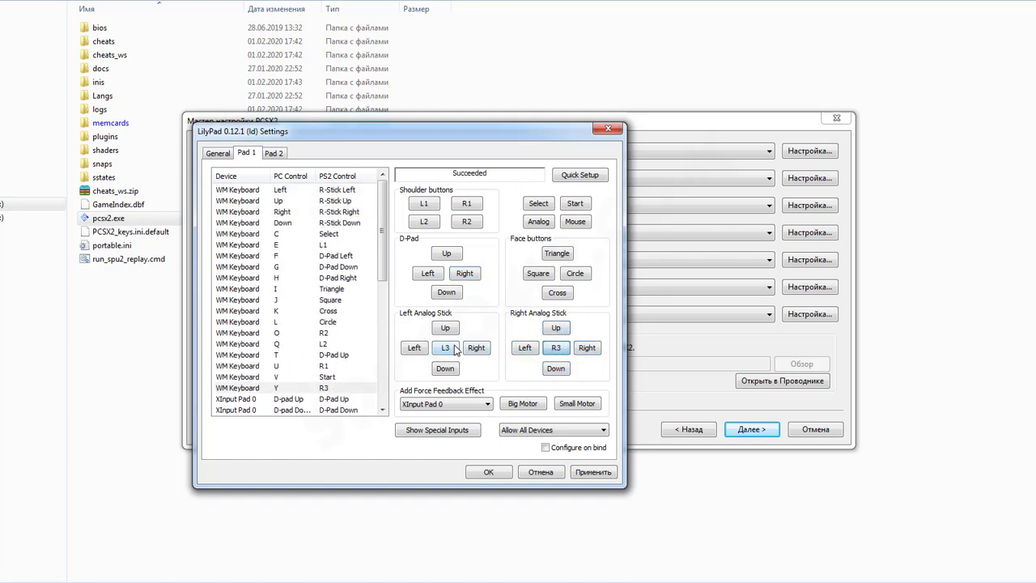
Bind Pad 1's L3 to F and left analog stick Up, Down, Left and Right to W, S, A and D, and save the pad settings.
left_click(454, 348)
key("f")
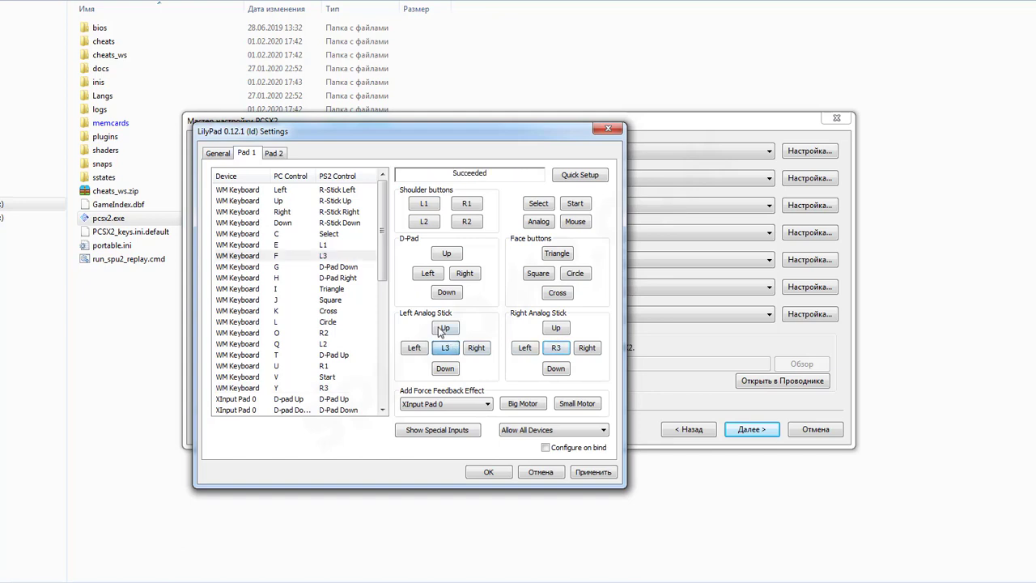
left_click(441, 330)
key("w")
left_click(445, 368)
key("s")
left_click(414, 348)
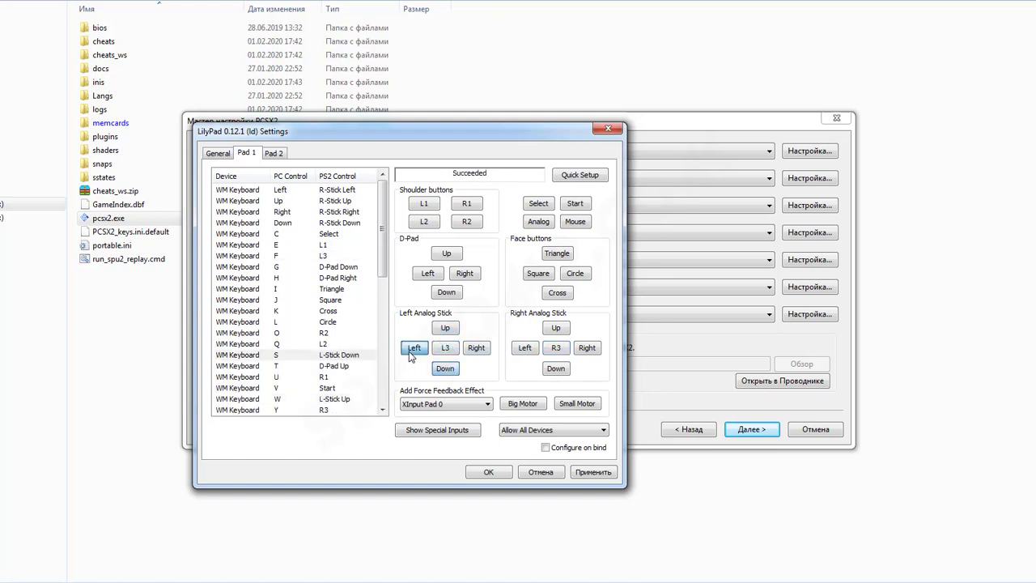
key("a")
left_click(476, 348)
key("d")
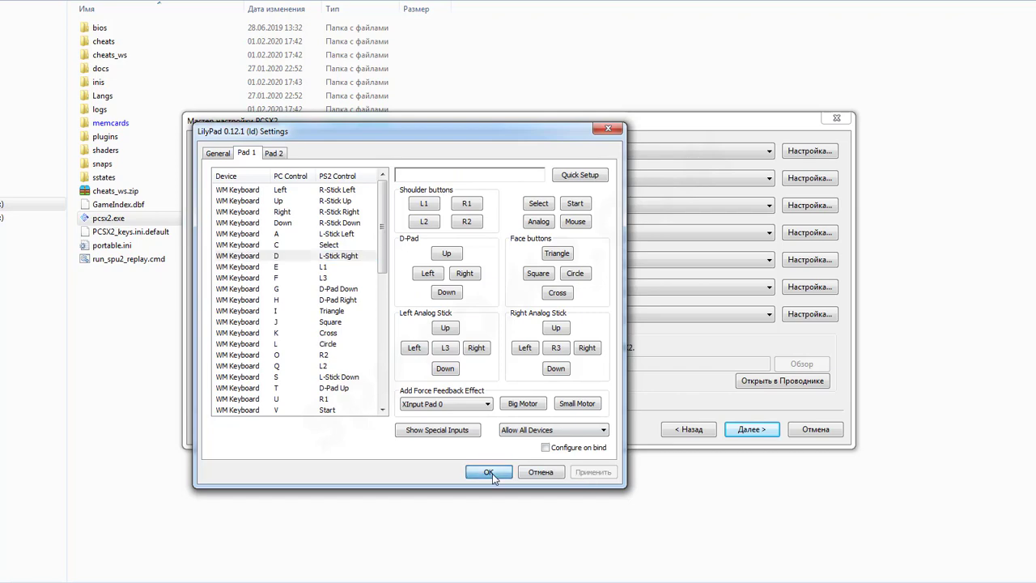
left_click(489, 472)
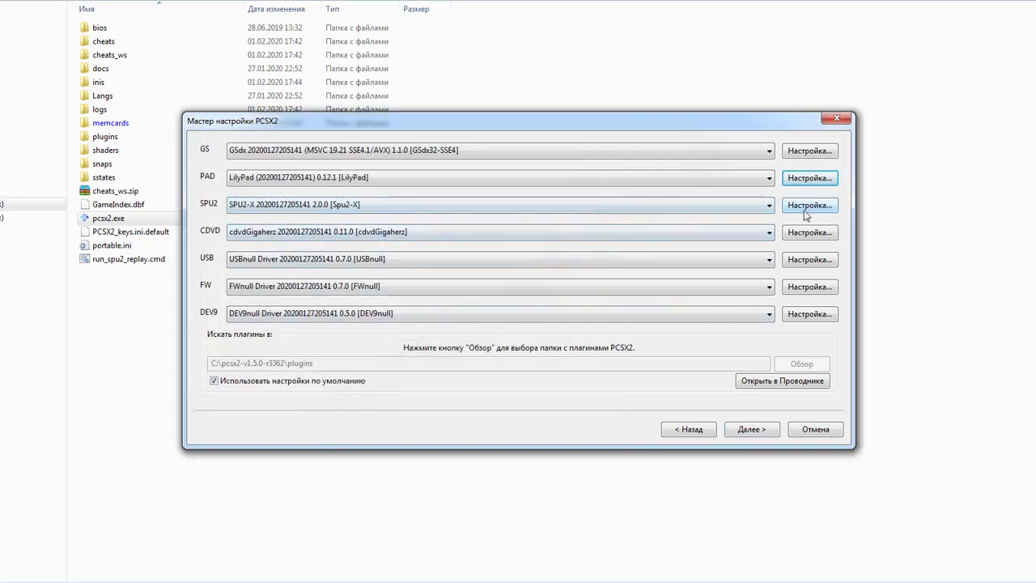
Accept the SPU2-X sound plugin's existing settings and set the CDVD plugin to Linuz Iso CDVD 0.9.0.
left_click(805, 209)
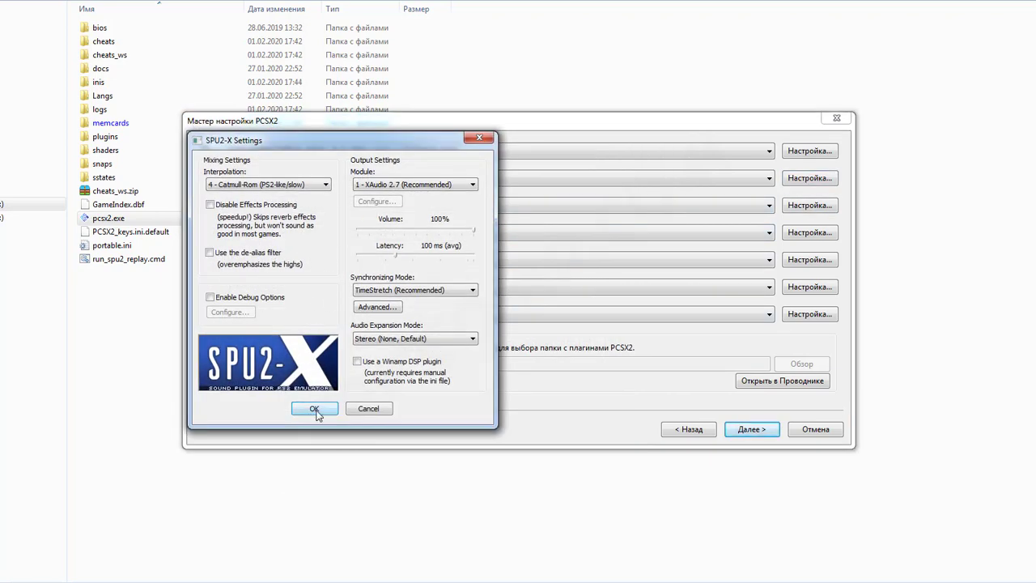
left_click(315, 409)
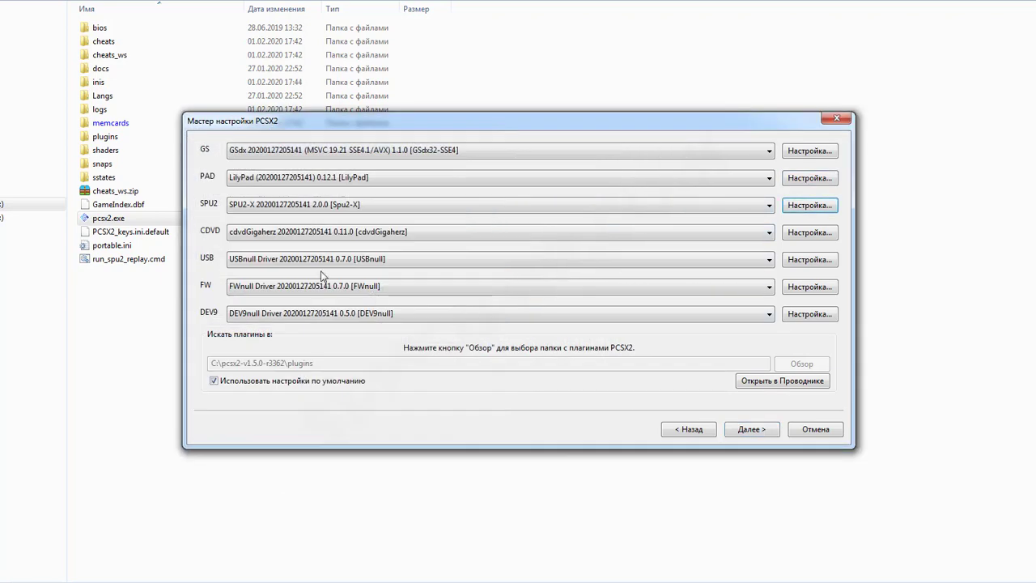
left_click(376, 233)
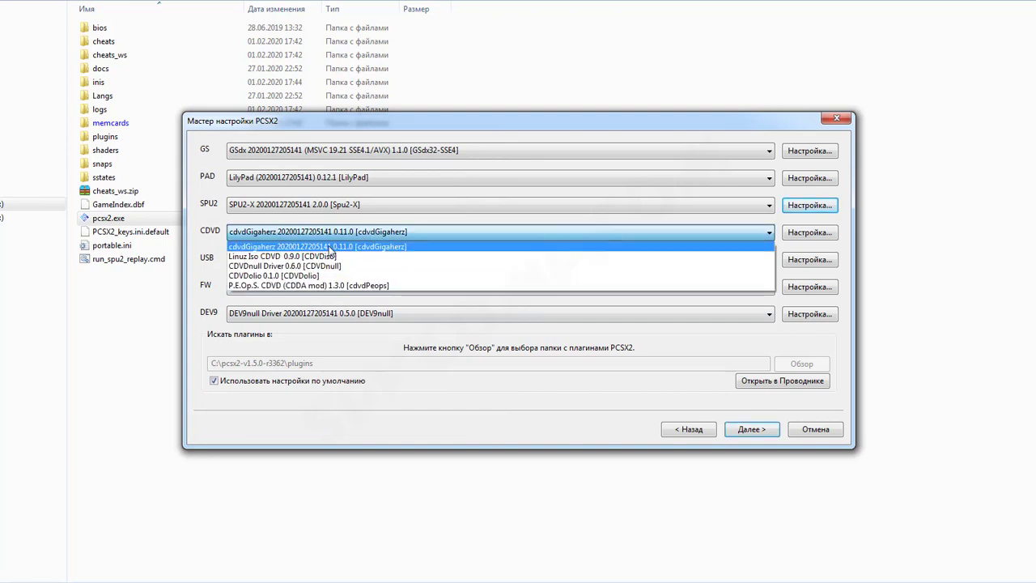
left_click(323, 257)
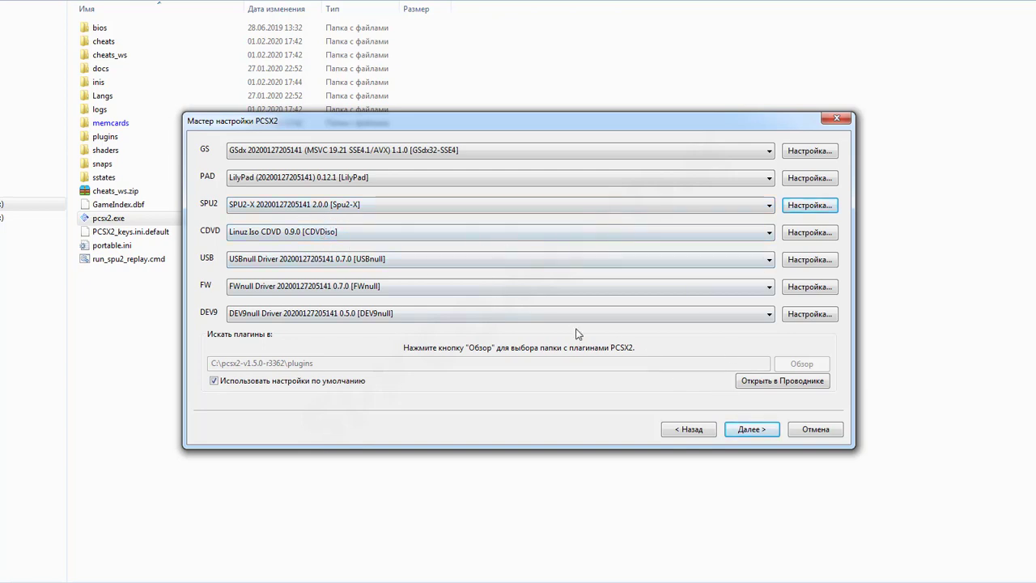
Continue to the BIOS selection, choose Japan v01.00(17/01/2000) Console and finish the setup wizard.
left_click(749, 430)
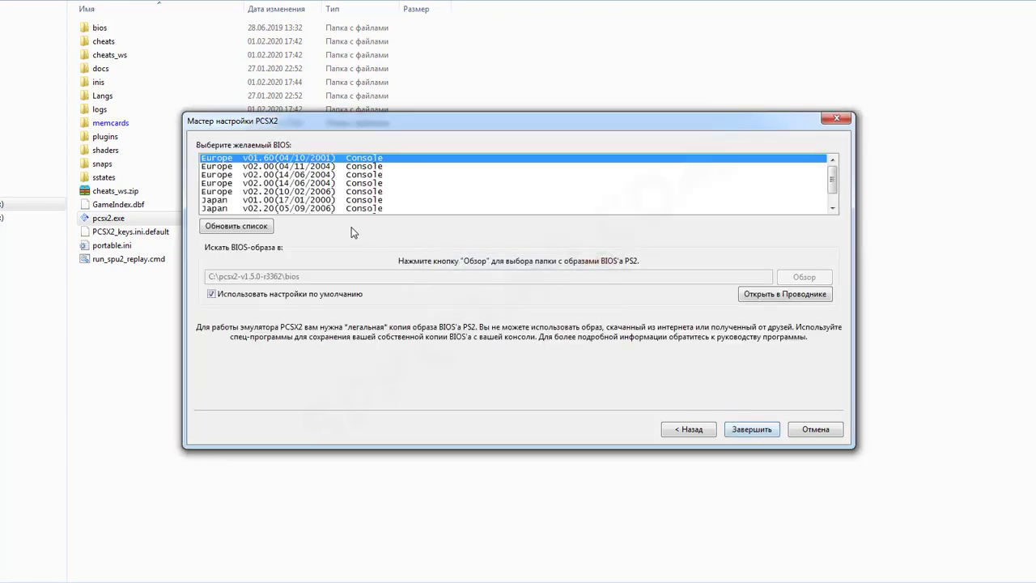
left_click(324, 199)
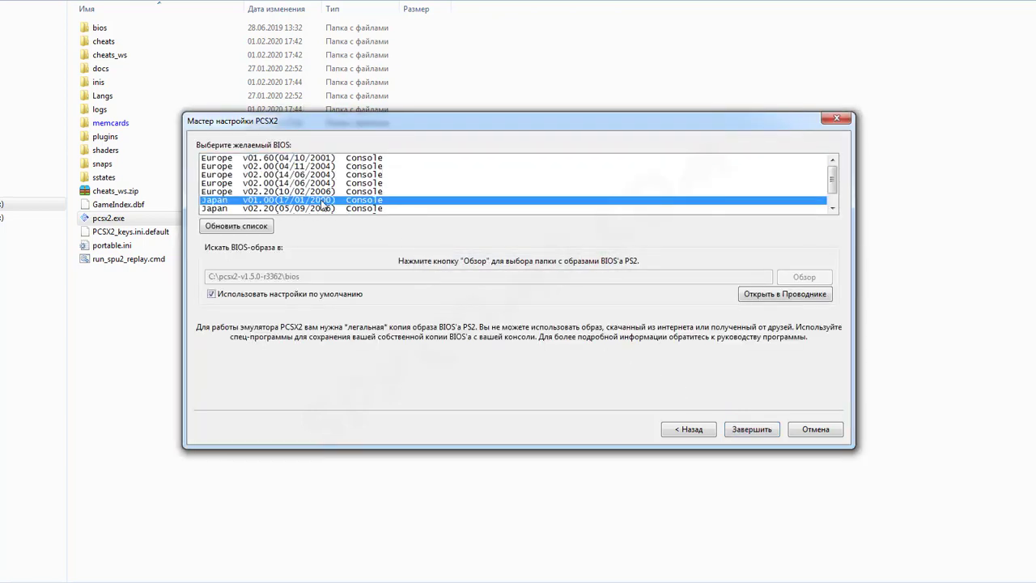
double_click(322, 202)
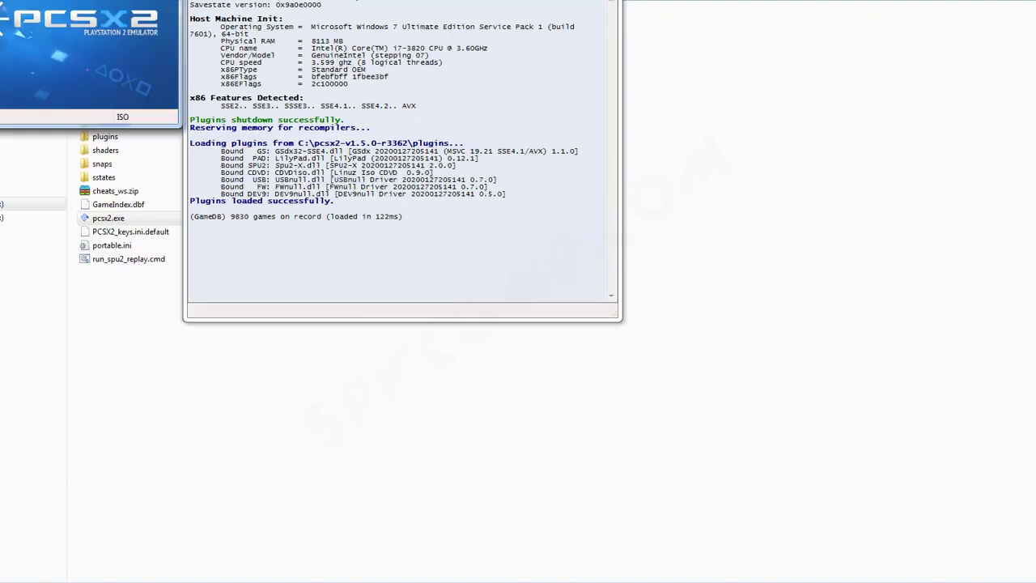
Close the program log, bring the emulator window fully into view and set the ISO selection to always ask at boot.
left_click(600, 0)
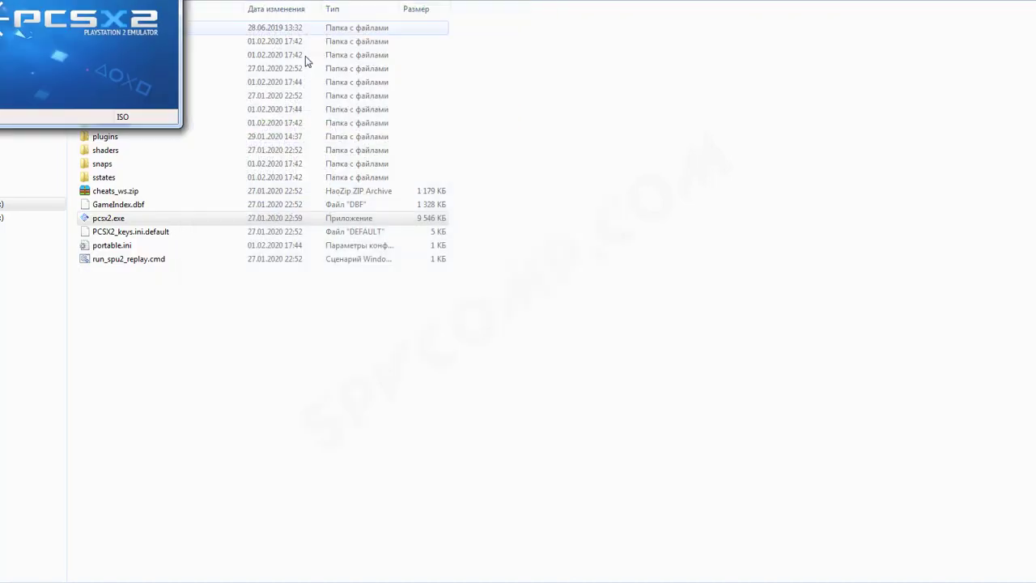
left_click_drag(74, 0, 170, 19)
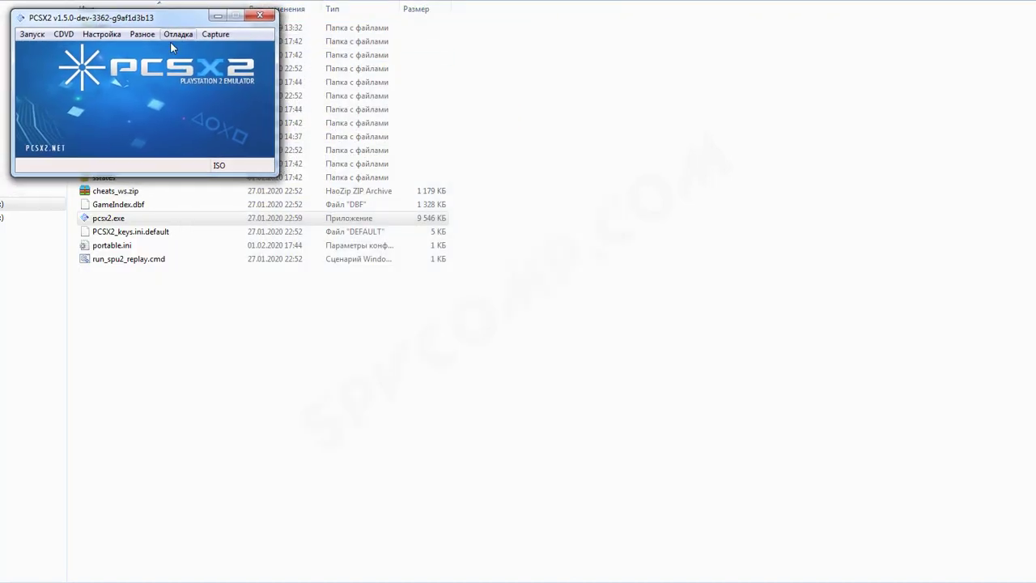
left_click(64, 34)
mouse_move(81, 53)
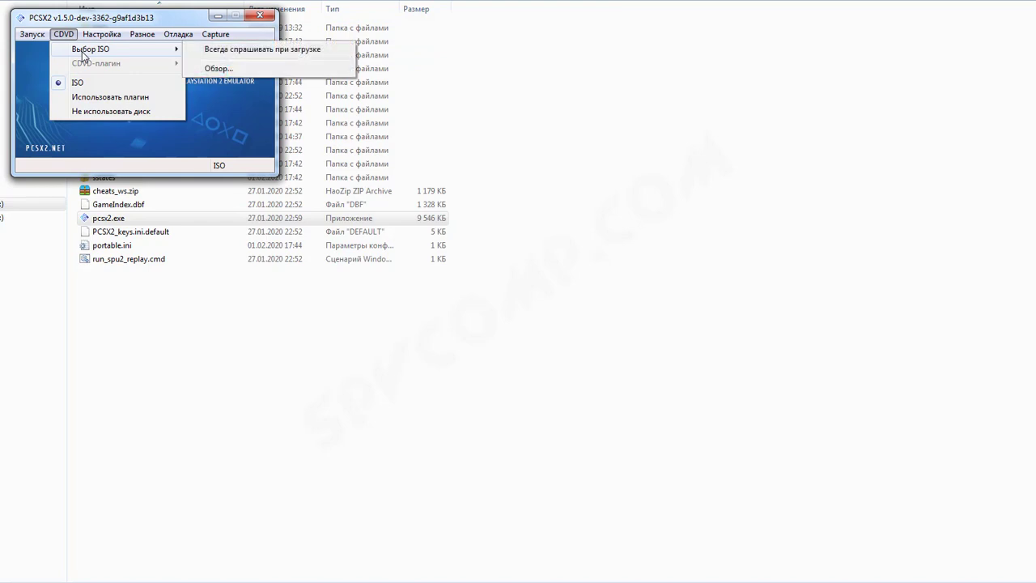
left_click(204, 51)
left_click(64, 33)
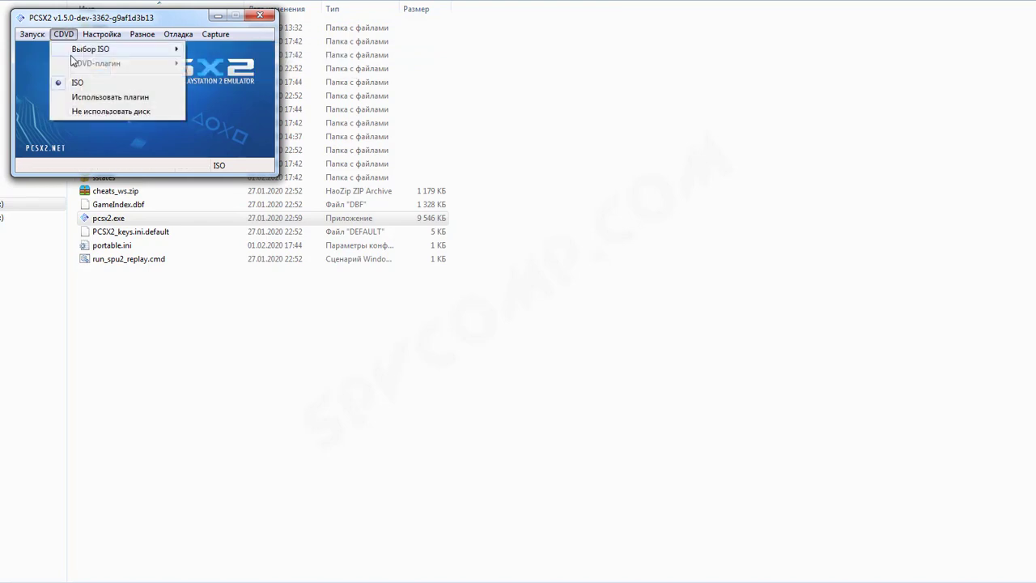
Turn off the presets in the emulation settings and apply the change.
left_click(101, 34)
left_click(106, 50)
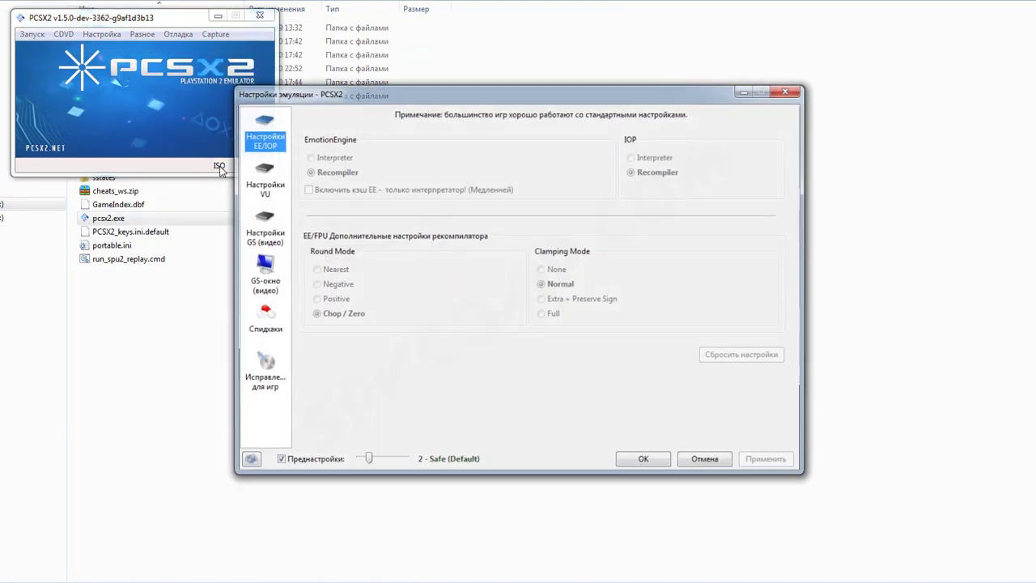
left_click(280, 462)
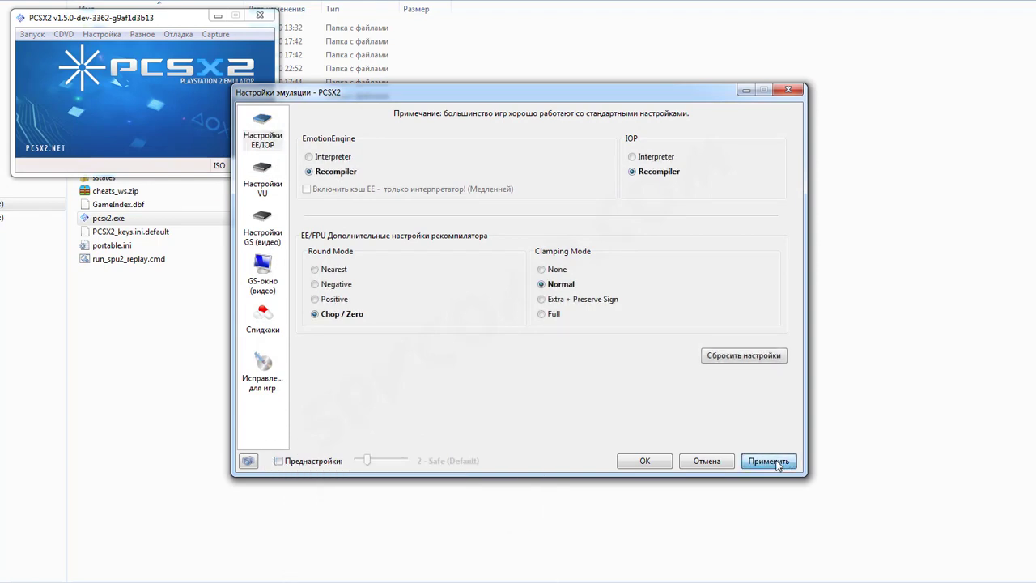
left_click(771, 463)
Set the GS window's custom size to 1024 x 768 in the emulation settings and apply it.
left_click(260, 173)
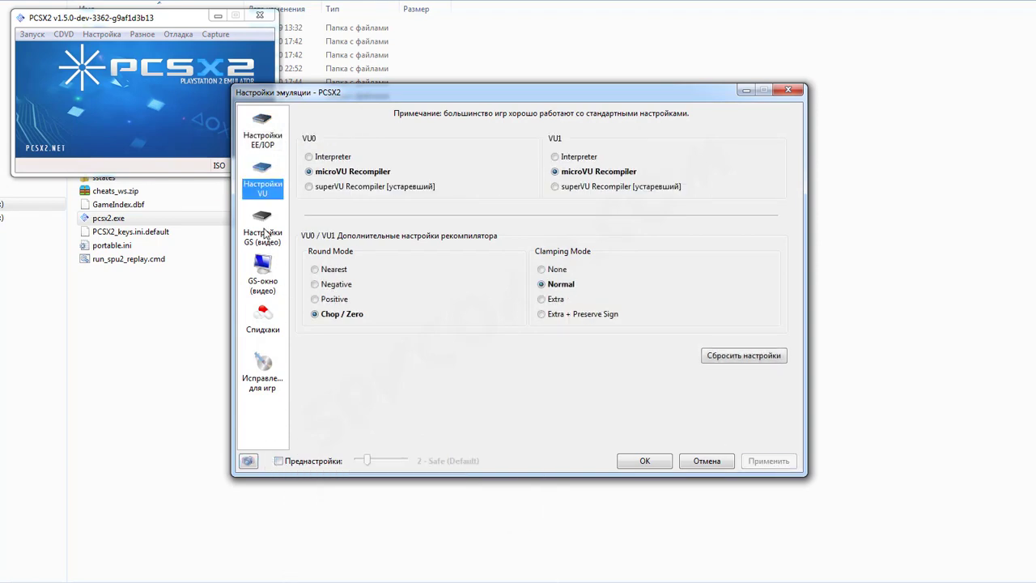
left_click(262, 228)
left_click(267, 275)
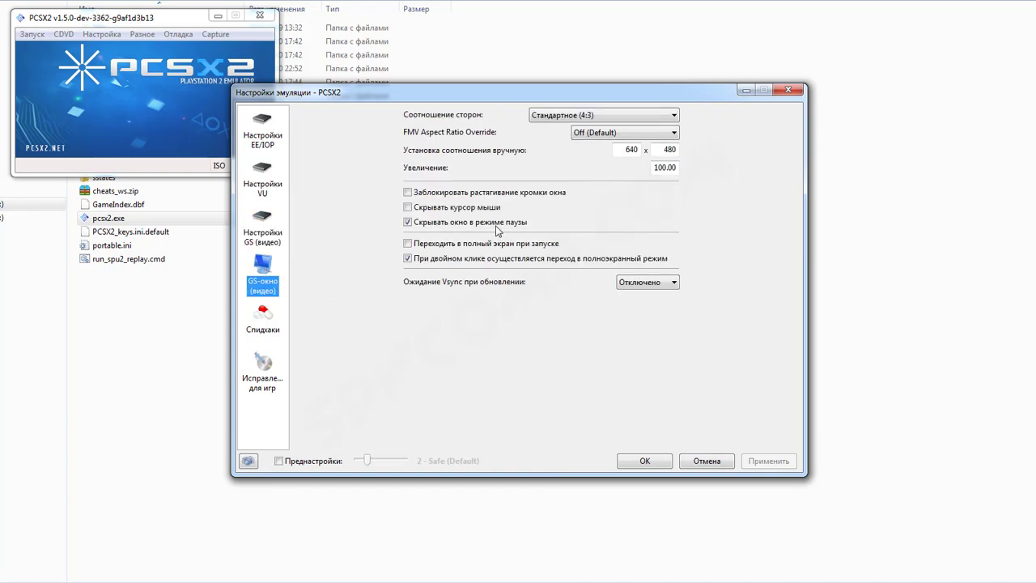
left_click(623, 148)
type("1024")
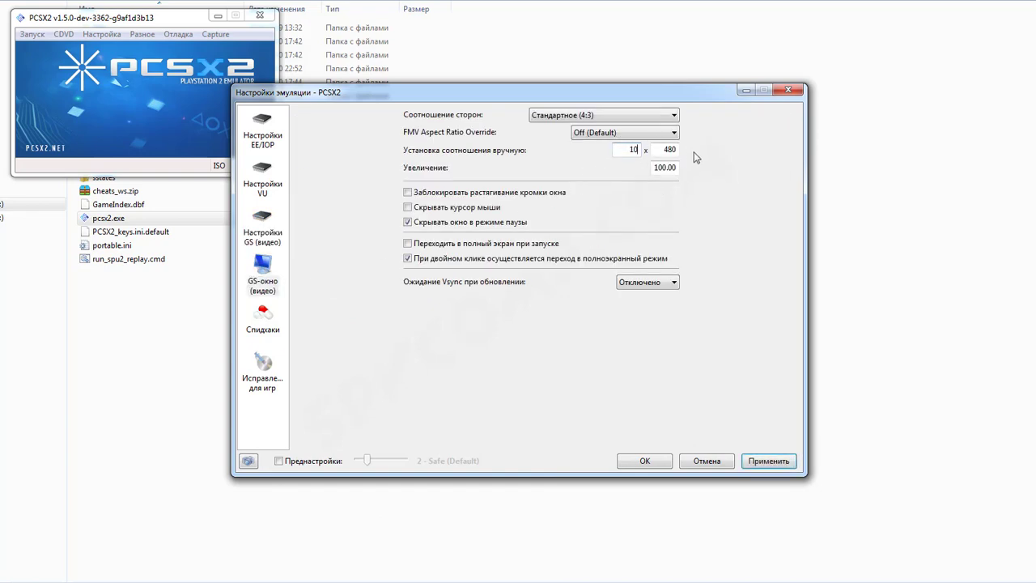
left_click(663, 151)
type("768")
left_click(783, 462)
Set the EE Cyclerate speedhack to -3, apply it, check the game fixes and close the emulation settings.
left_click(263, 325)
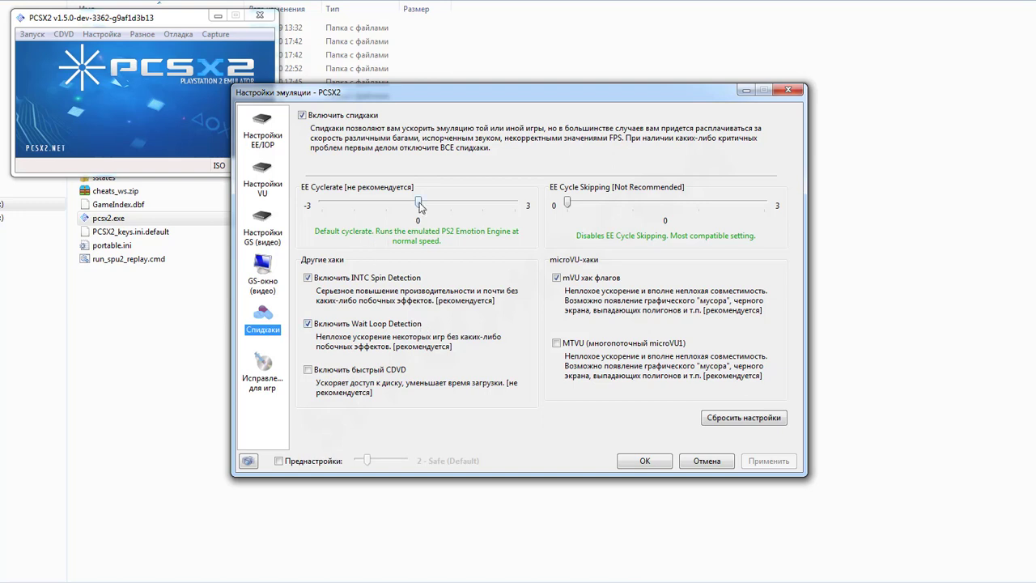
left_click_drag(420, 207, 322, 206)
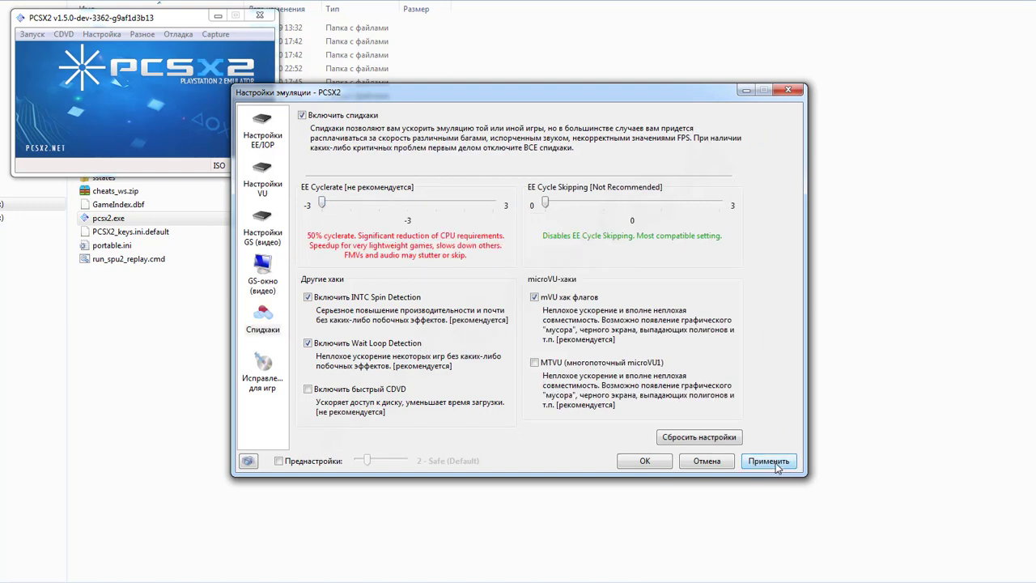
left_click(769, 461)
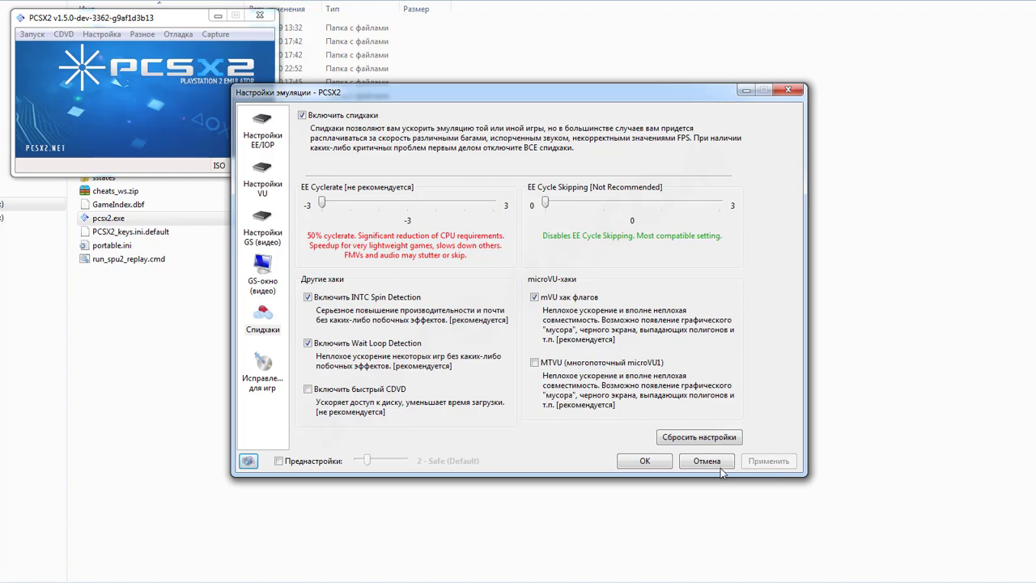
left_click(263, 373)
left_click(669, 460)
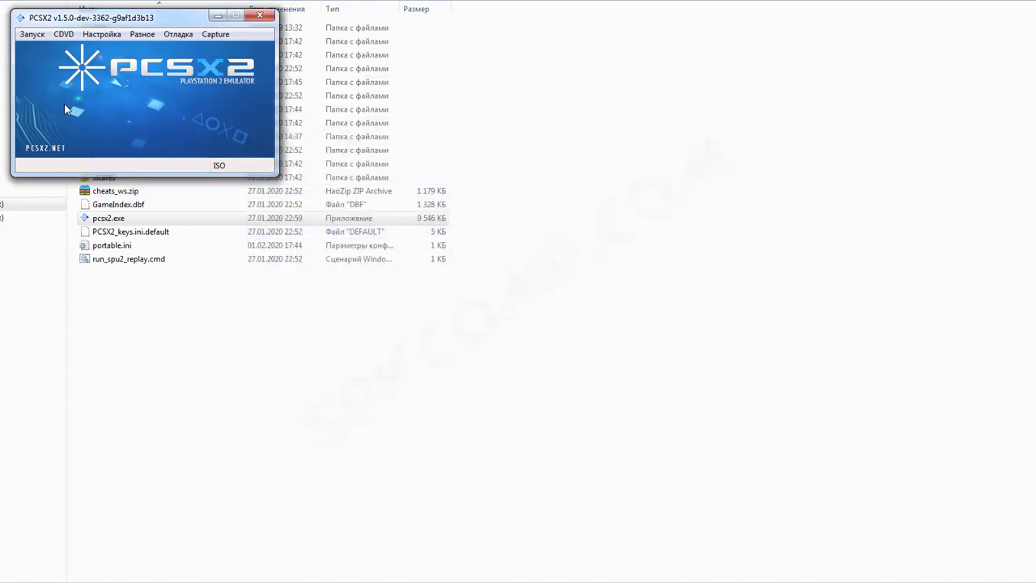
Boot the disc image SLUS_206.80.SpongeBob.iso from the D: drive's Downloads folder and switch the frame limiter to Max.
left_click(32, 34)
left_click(57, 64)
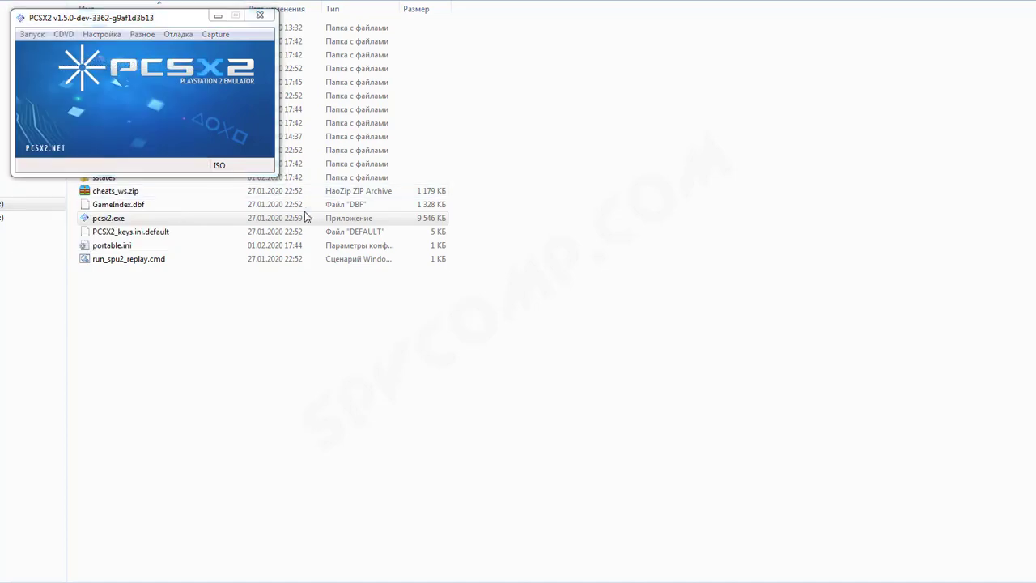
scroll(204, 295, "down", 5)
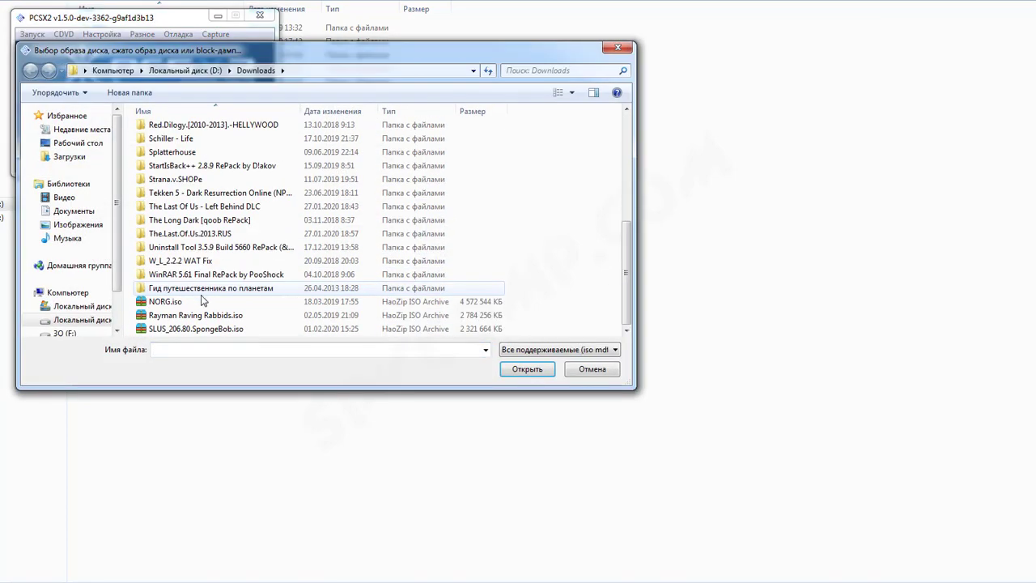
left_click(164, 330)
double_click(163, 329)
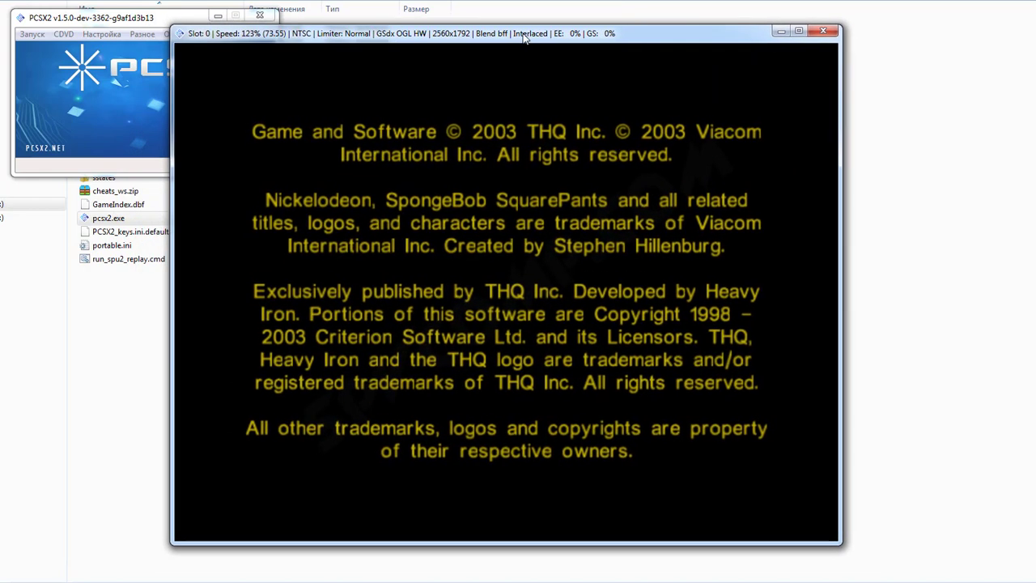
key("F4")
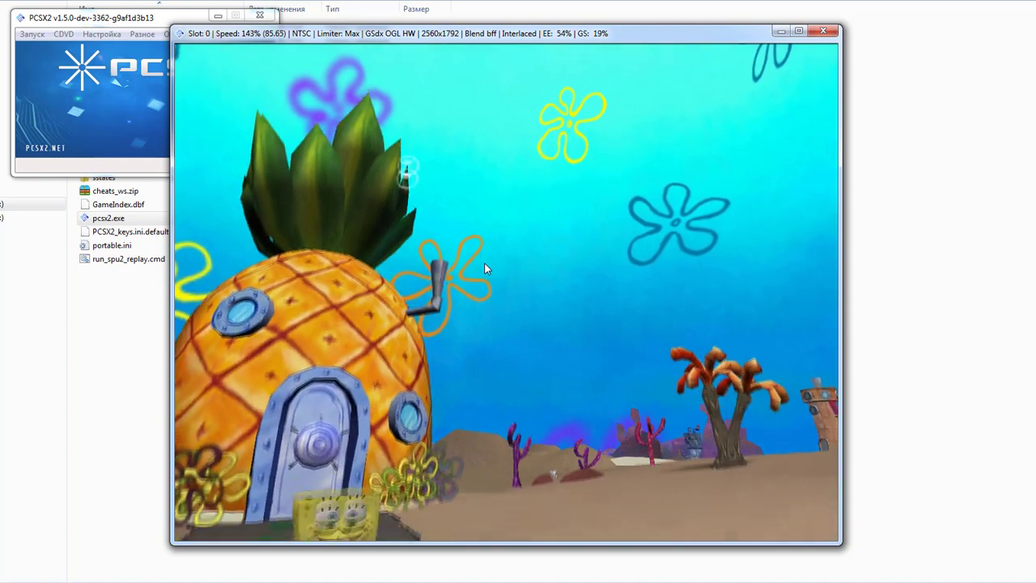
Start a new game from the game's main menu and decline creating a save file.
key("Return")
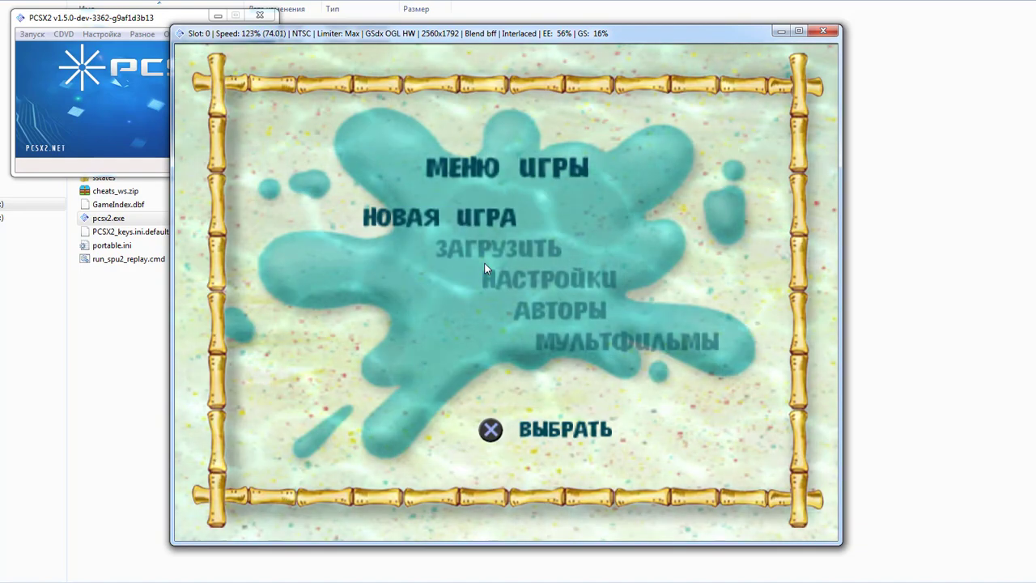
key("x")
key("Down")
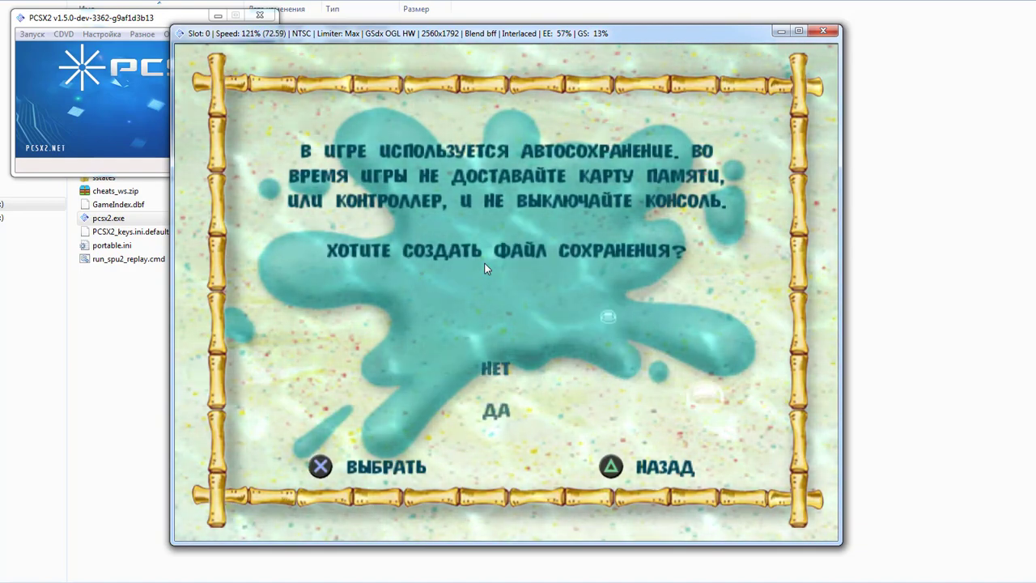
key("Return")
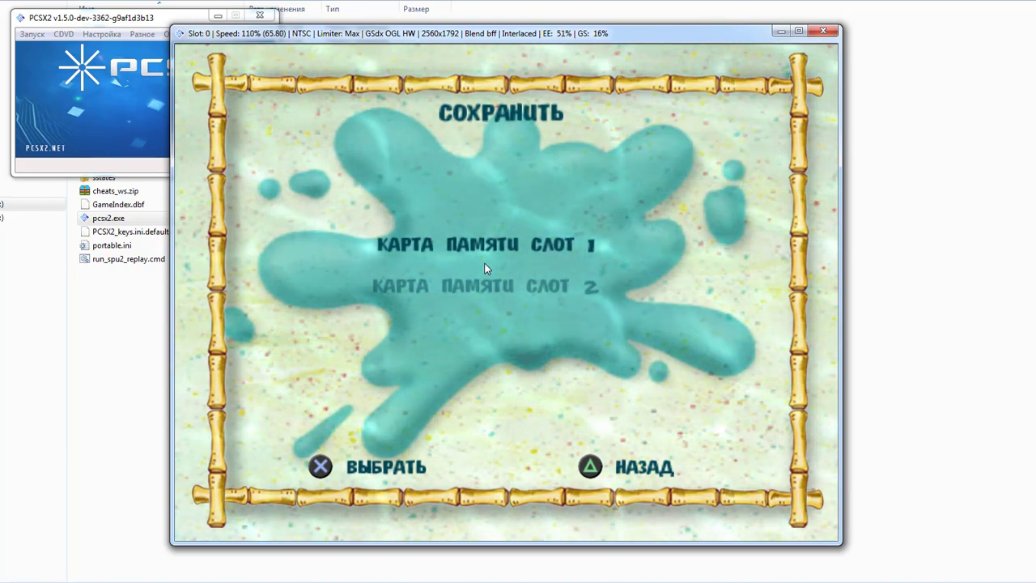
key("Return")
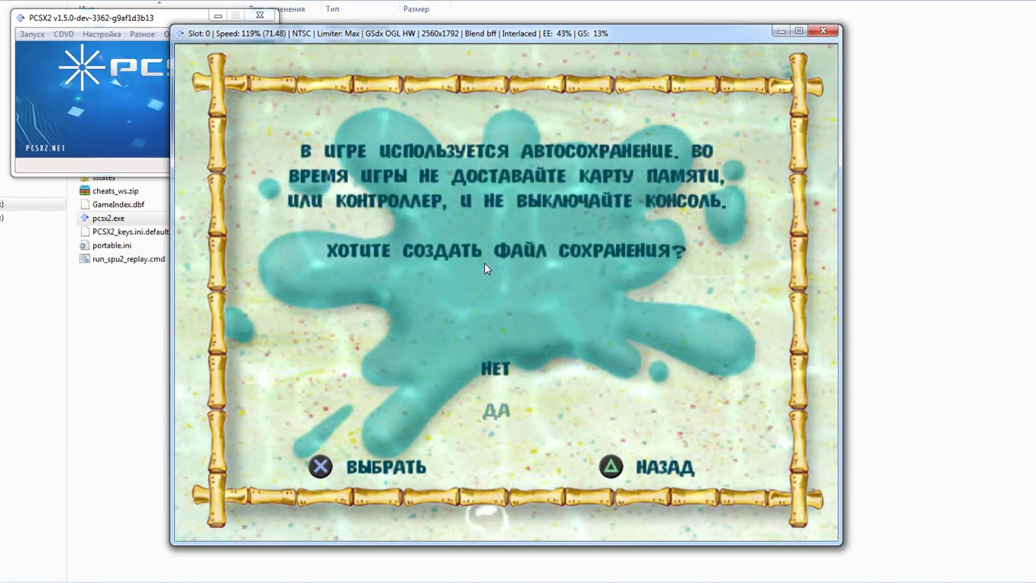
key("x")
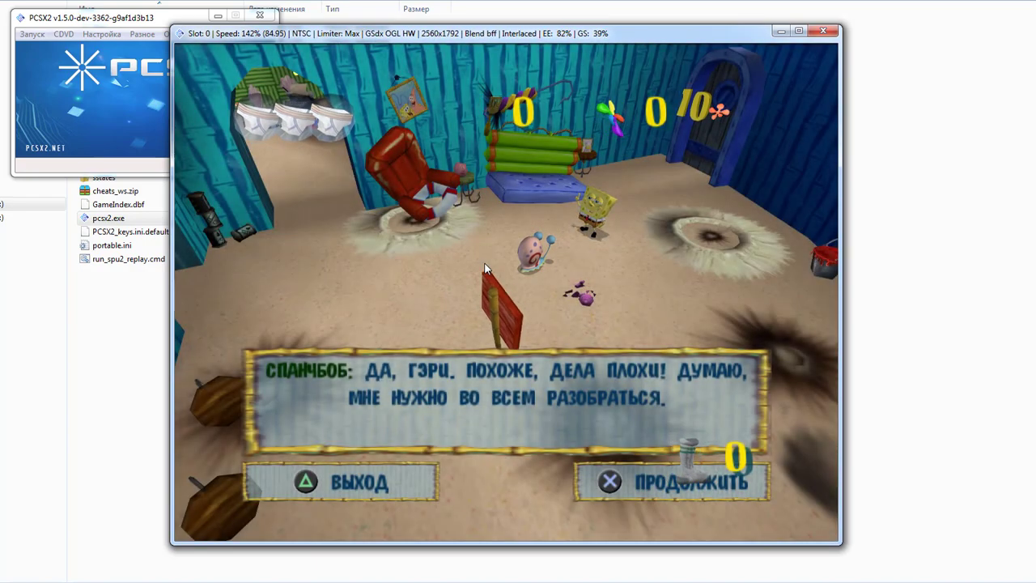
Advance through the opening dialogue between SpongeBob and Gary.
key("x")
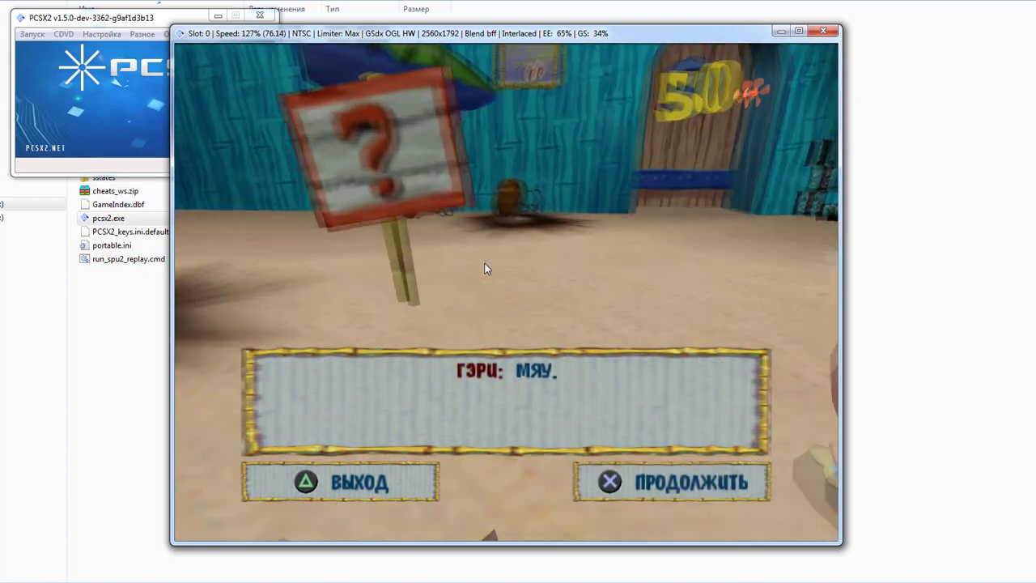
key("x")
key("x")
key("x")
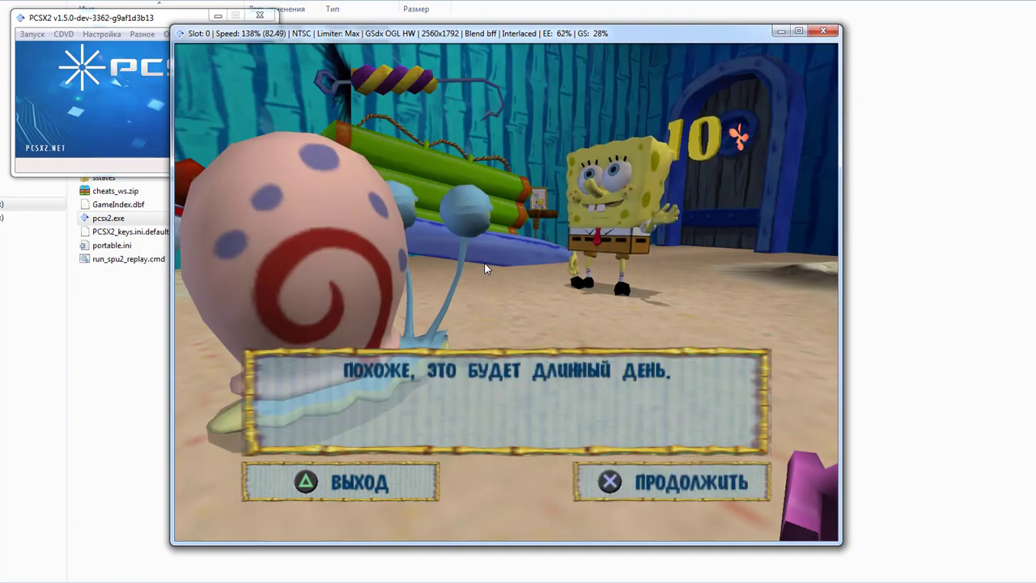
Finish the opening dialogue with Gary and try out SpongeBob's movement in the living room.
key("x")
key("x")
key("x")
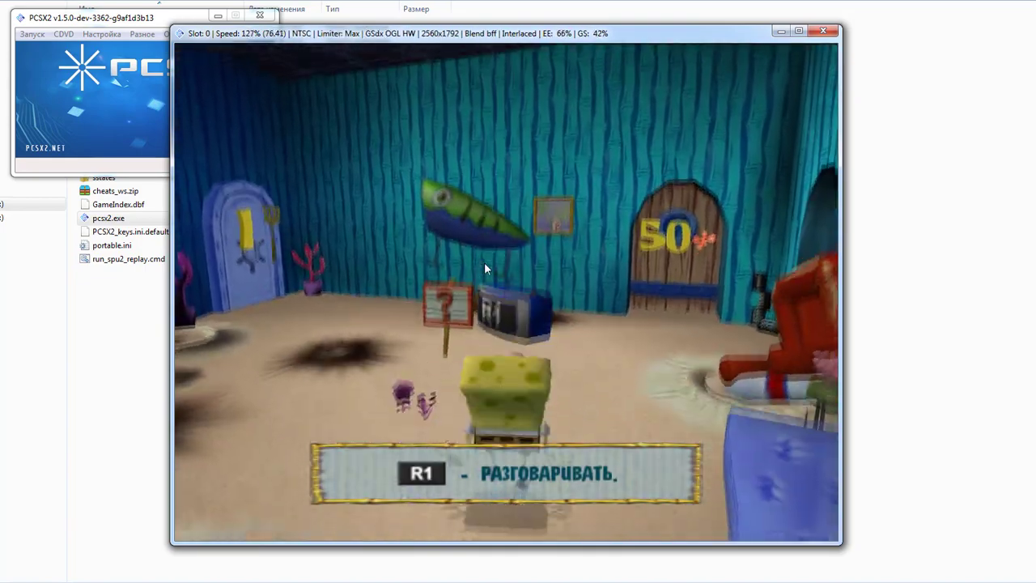
key("Up")
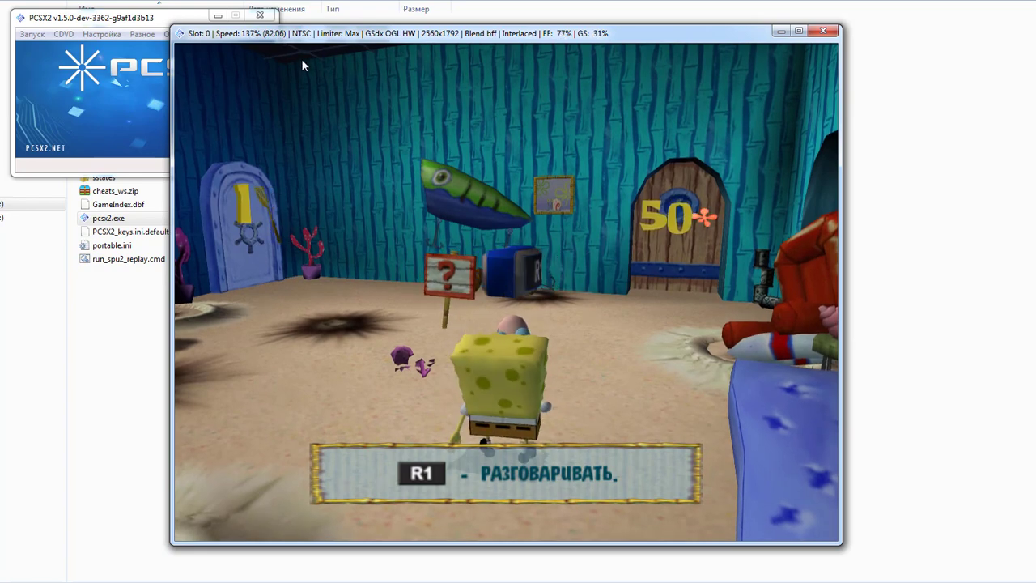
key("Up")
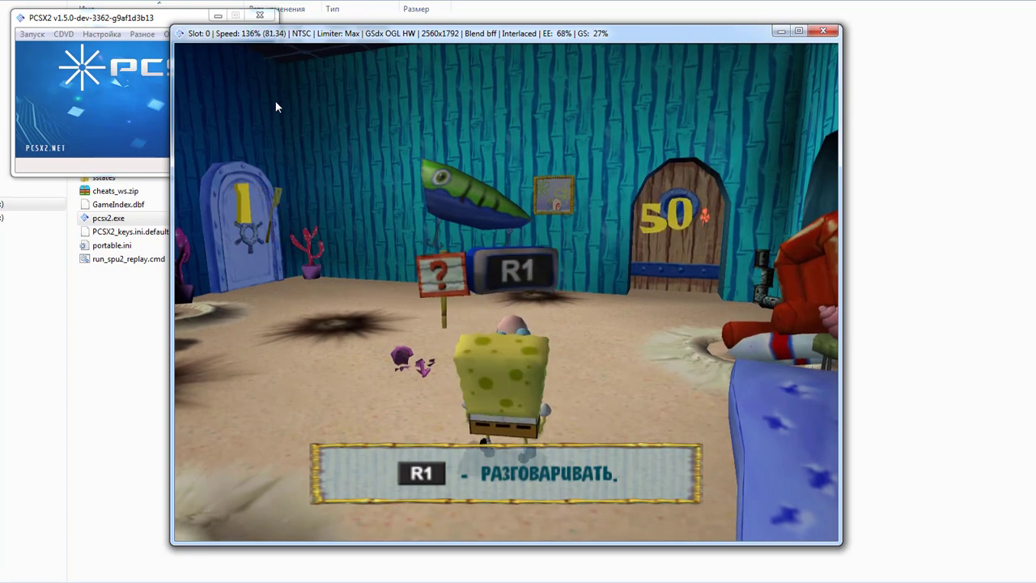
key("Right")
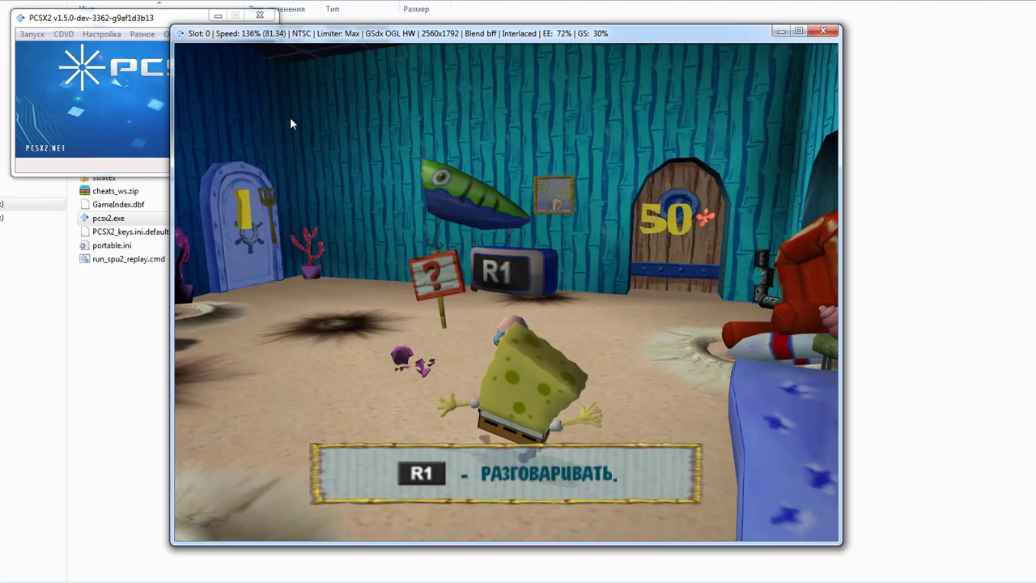
Turn the frame limiter back to Normal and set the GSdx plugin's internal resolution to 6x Native (~2160p 4K).
key("F4")
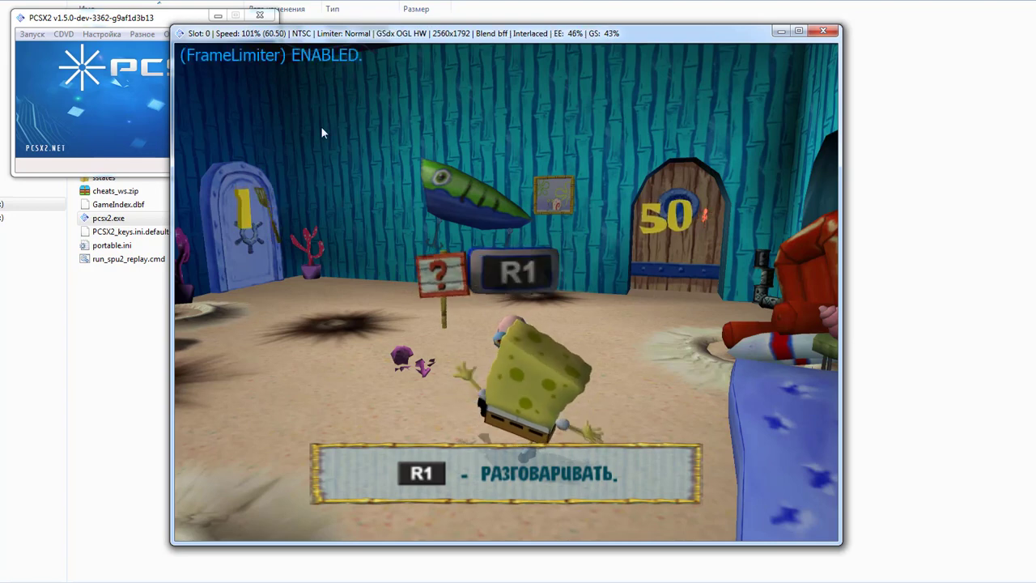
left_click(114, 40)
left_click(101, 34)
mouse_move(161, 96)
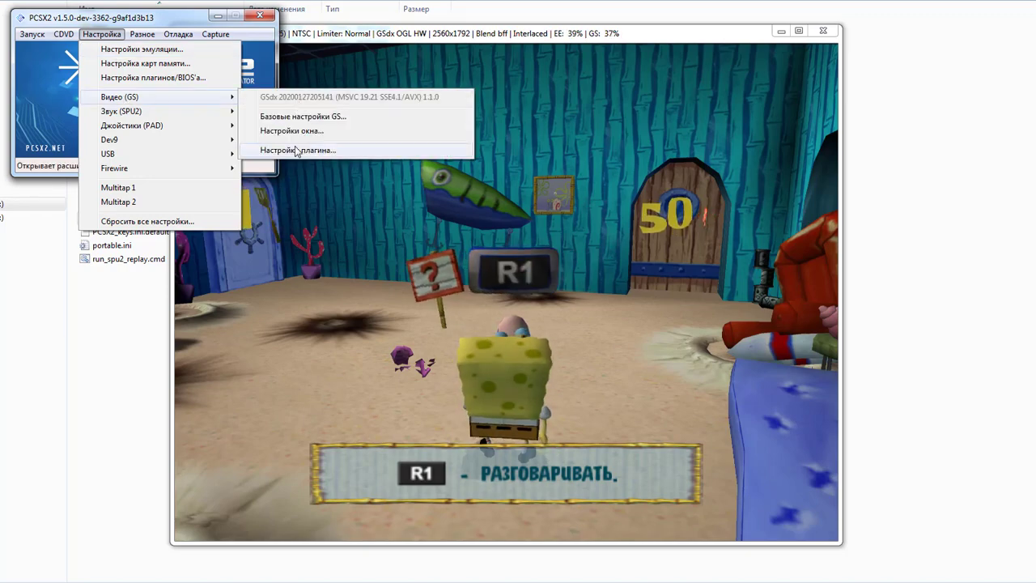
left_click(297, 150)
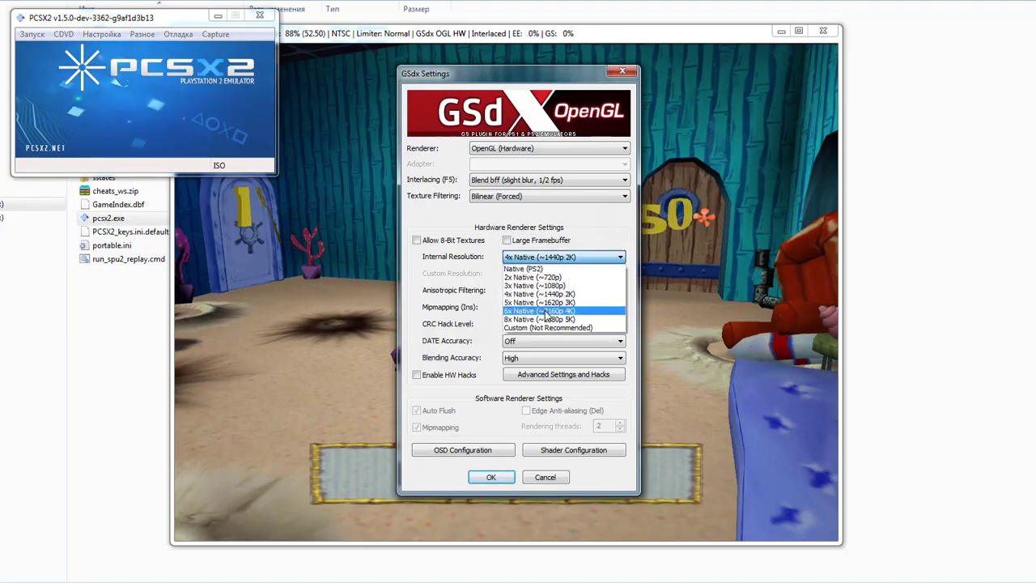
left_click(548, 313)
left_click(492, 477)
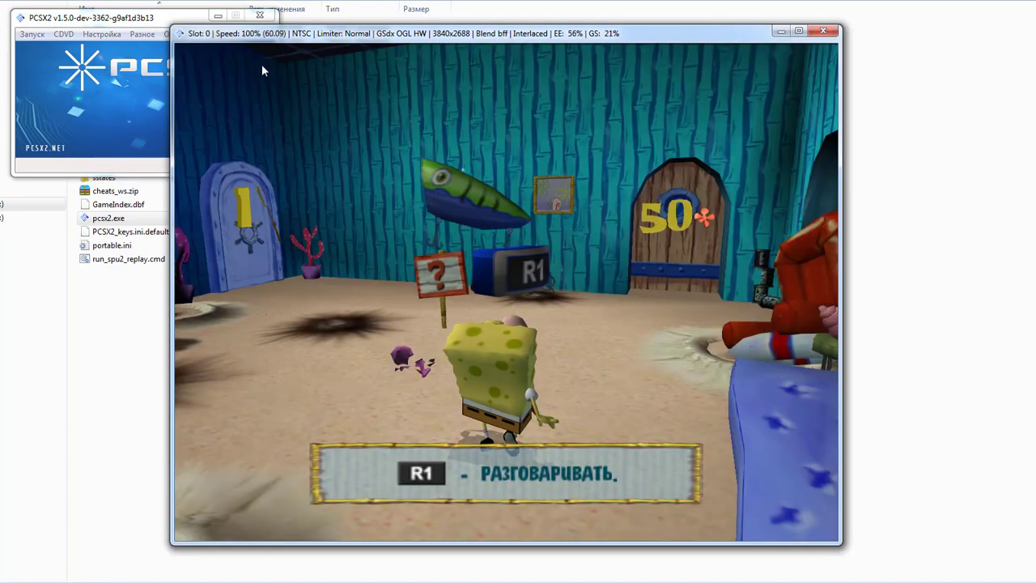
Toggle the frame limiter off and on again, and switch the game to full screen.
key("F4")
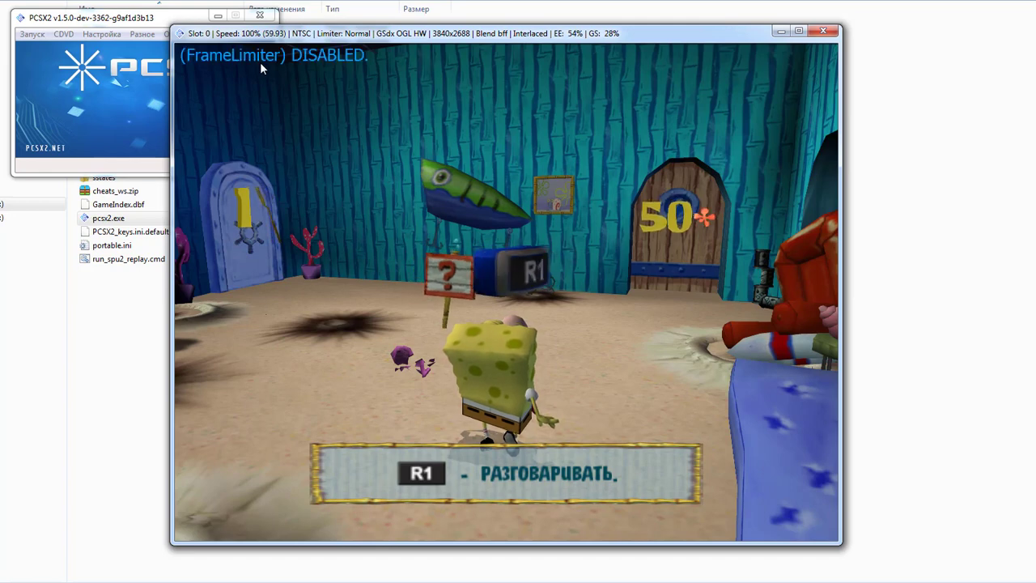
key("F4")
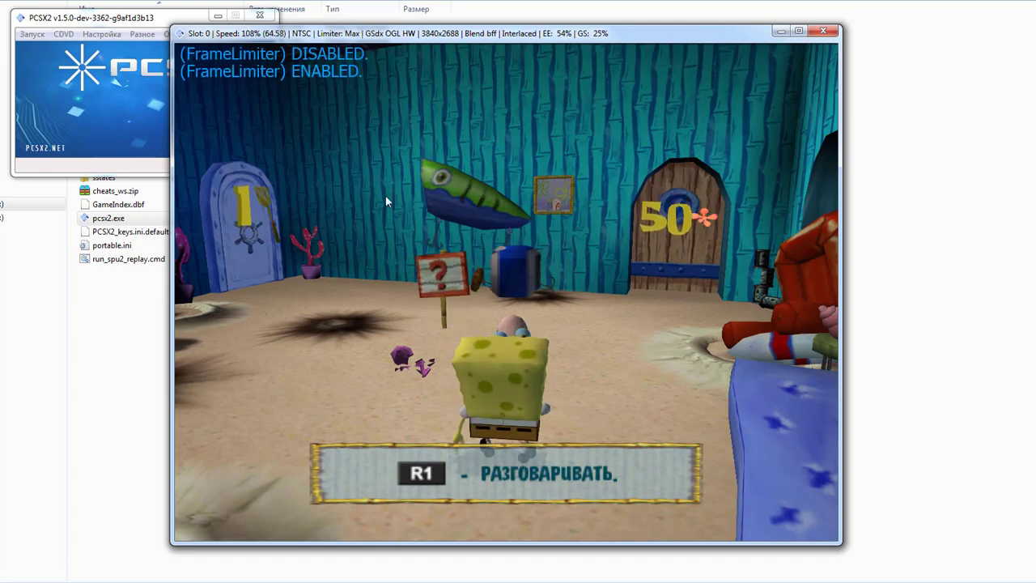
double_click(439, 267)
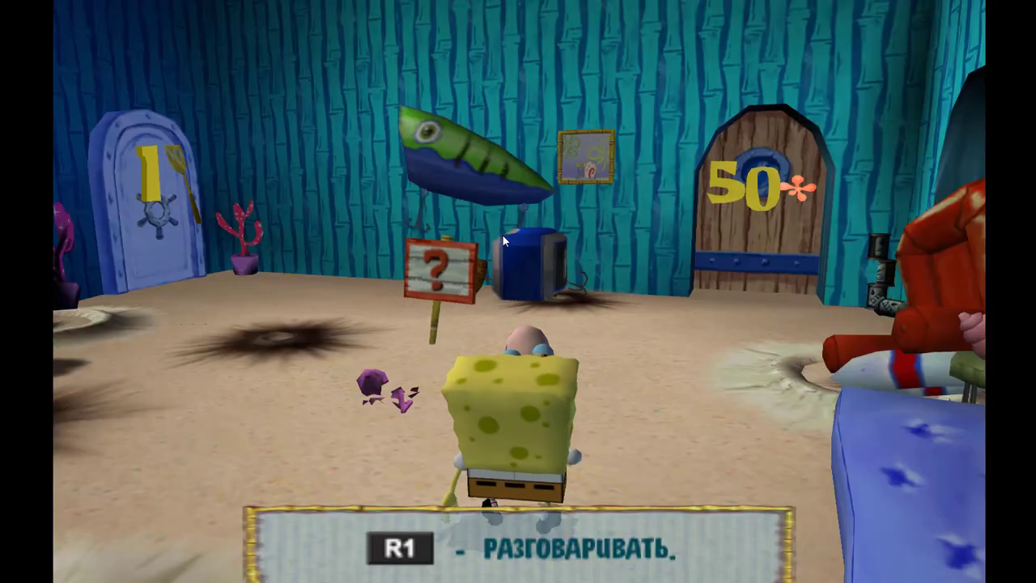
Walk SpongeBob back and forth near Gary and on toward the wooden door marked 50.
key("Down")
key("Down")
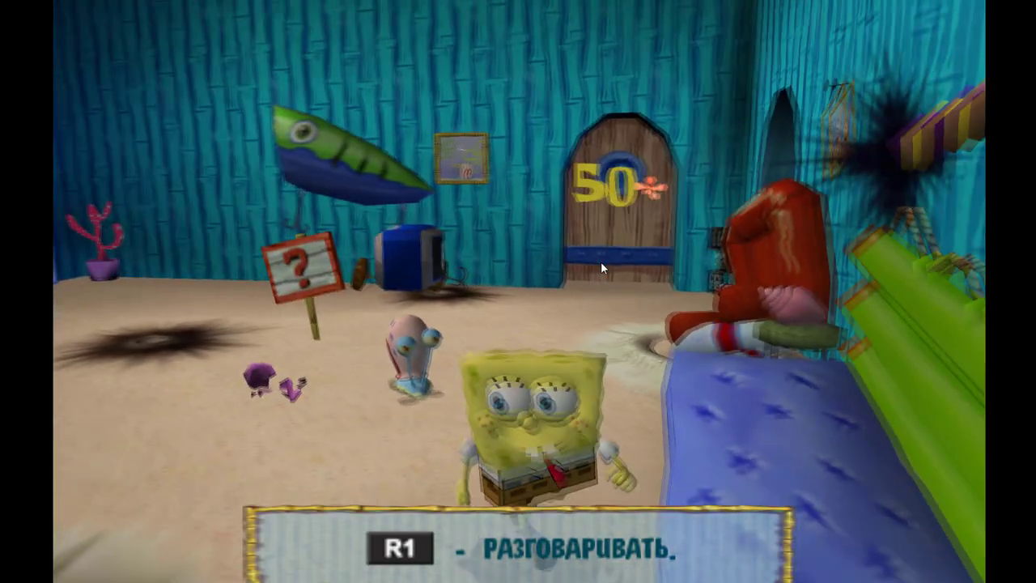
key("Up")
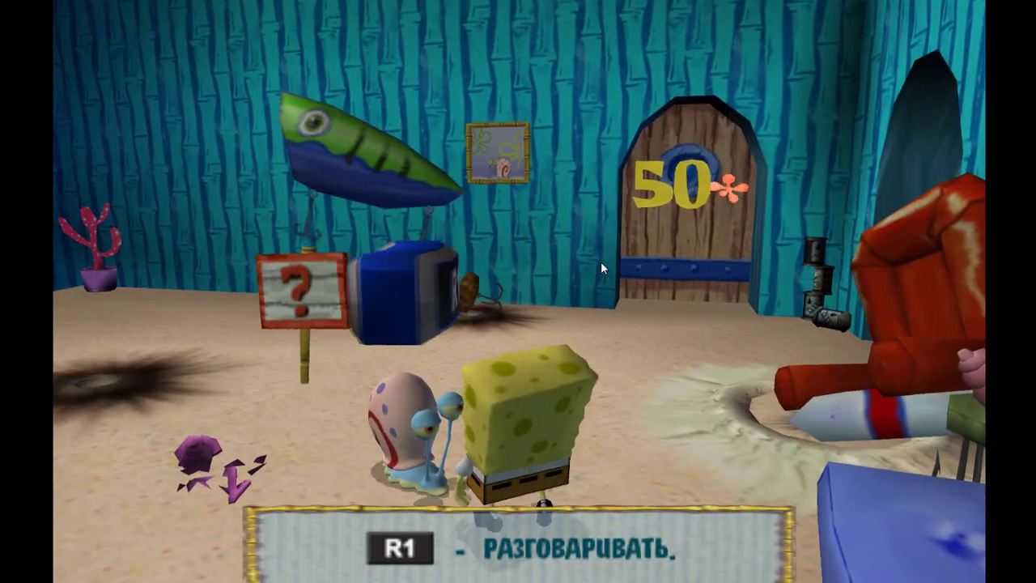
key("Down")
key("Up")
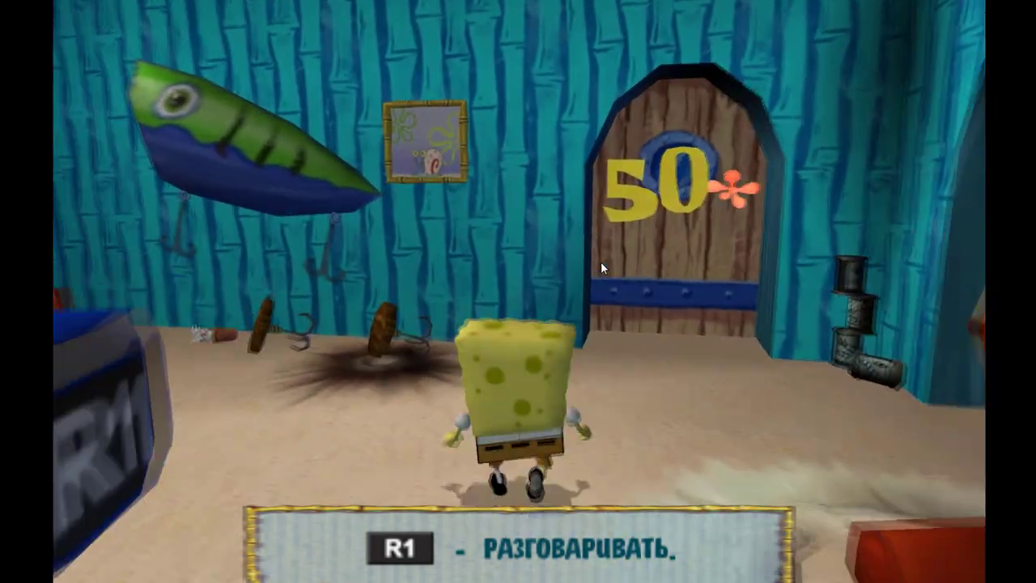
Run SpongeBob toward the blue door marked 1 and go through the fish newscaster's TV report.
key("Left")
key("space")
key("space")
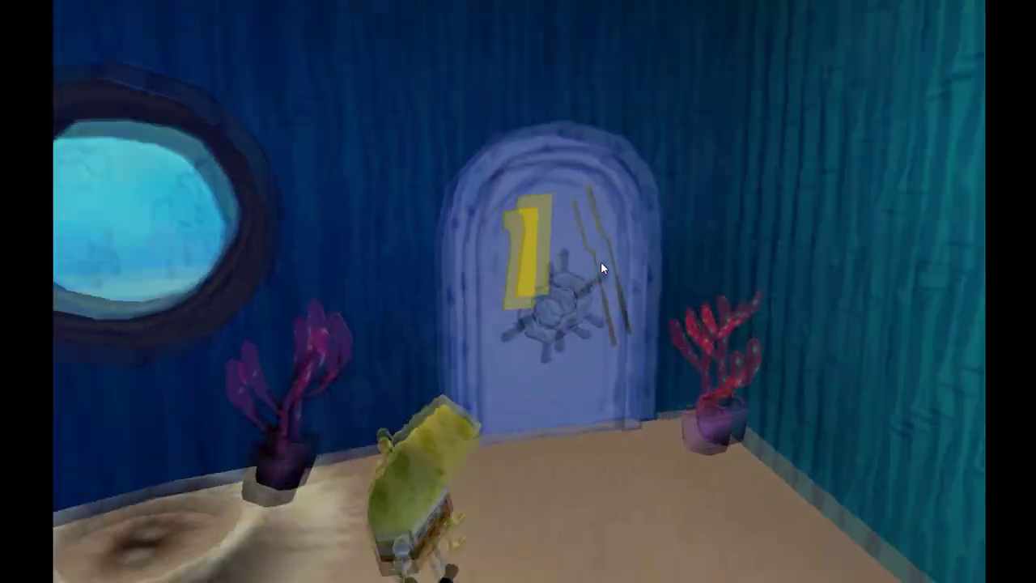
key("space")
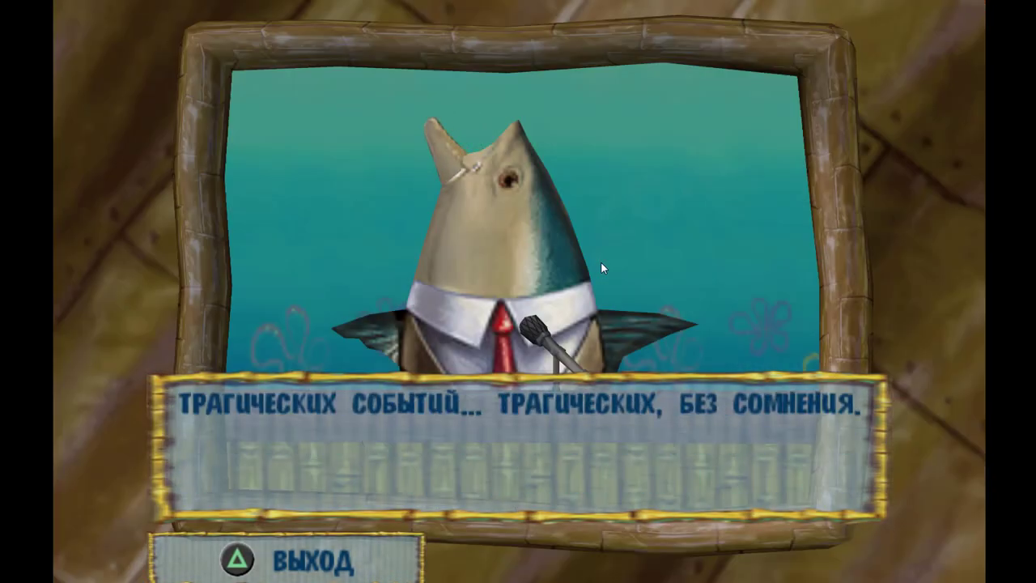
key("Left")
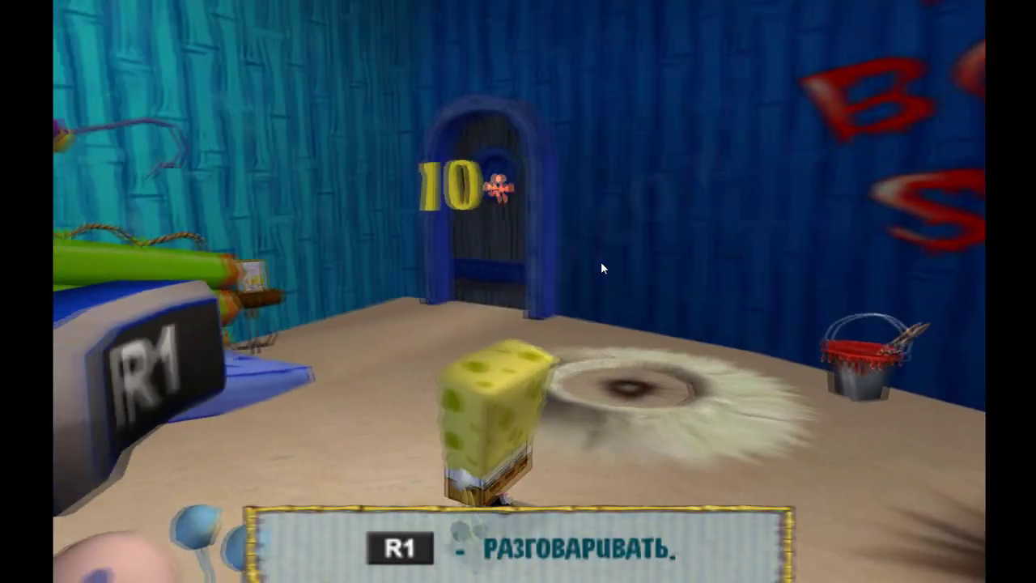
Return the game to windowed mode and run SpongeBob to the door marked 10 and back toward the door marked 50.
key("alt+Return")
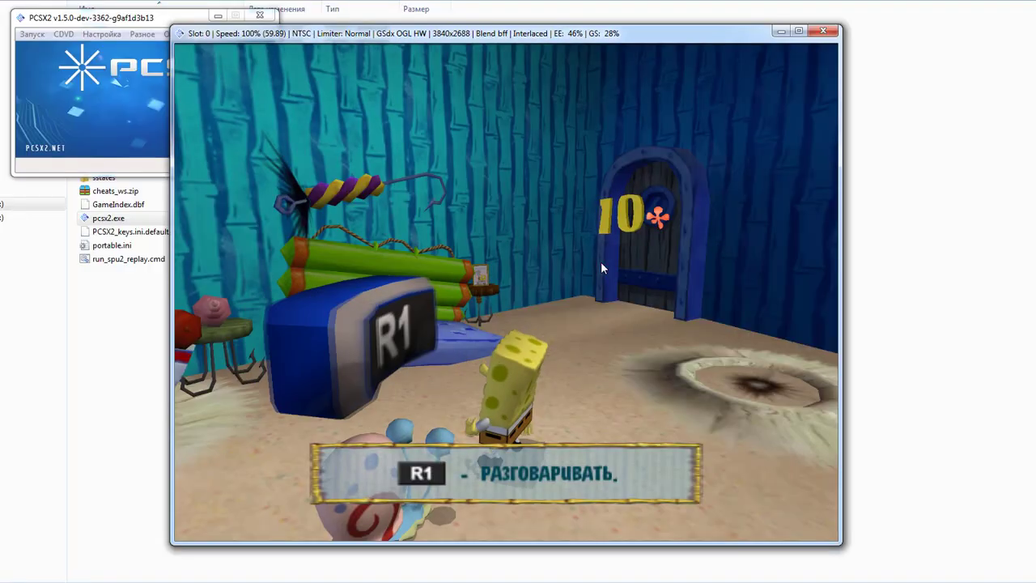
key("Up")
key("Up")
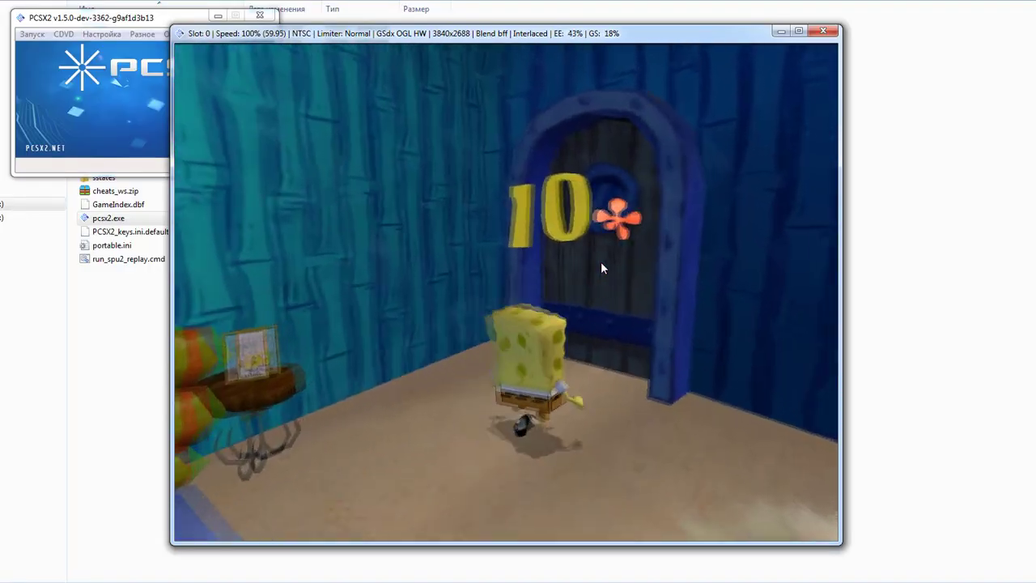
key("Left")
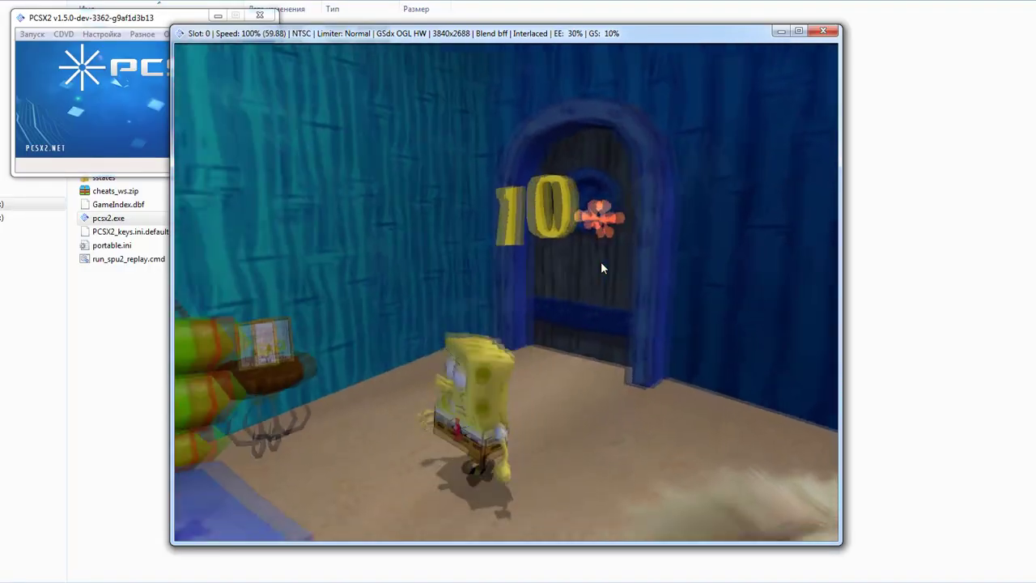
key("x")
key("x")
key("Up")
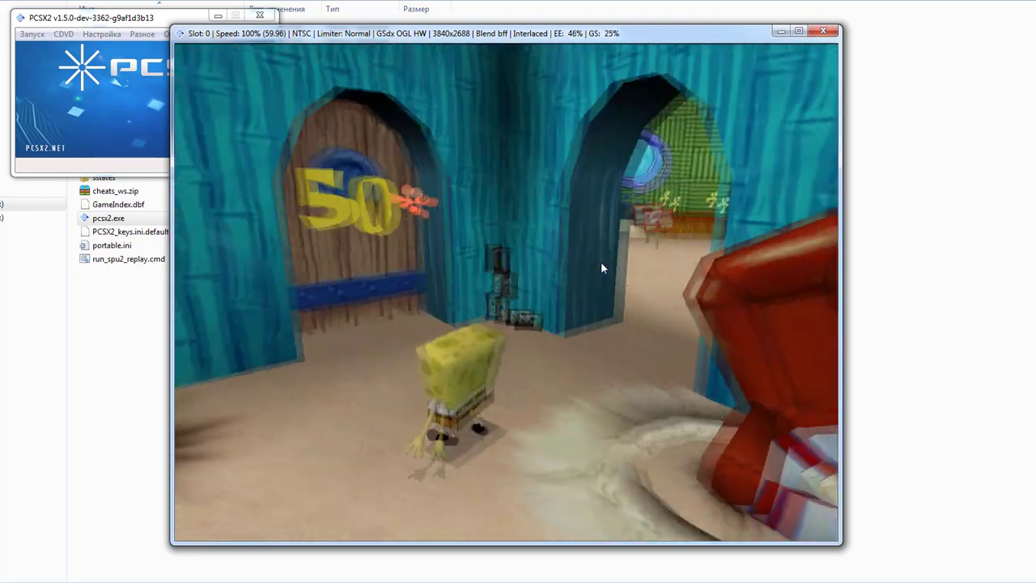